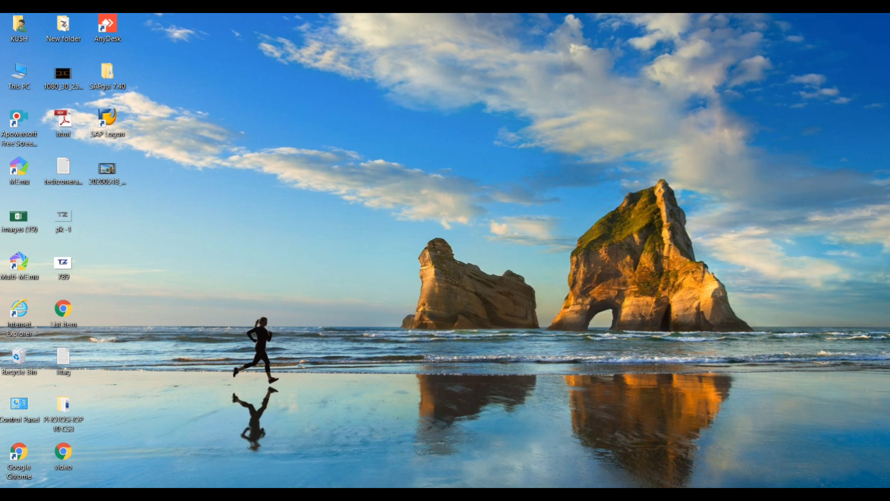
- Launch Excel with a blank workbook and set the worksheet zoom to 160%
key("super+r")
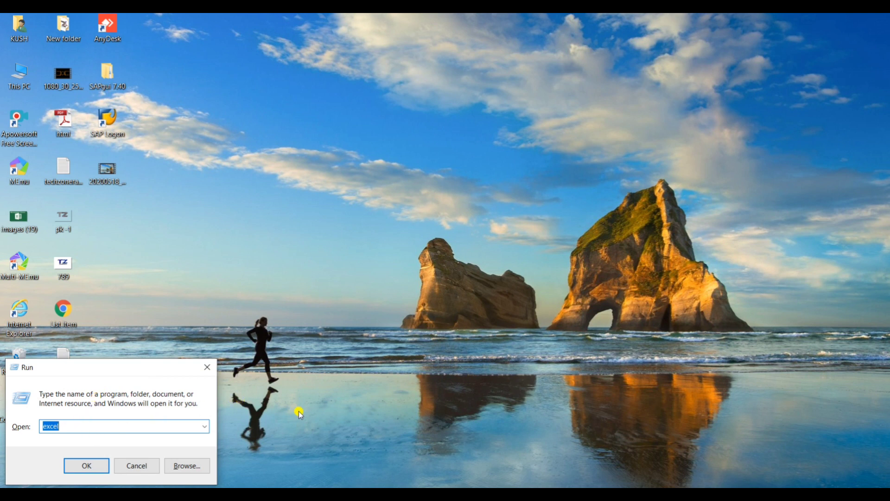
left_click(93, 465)
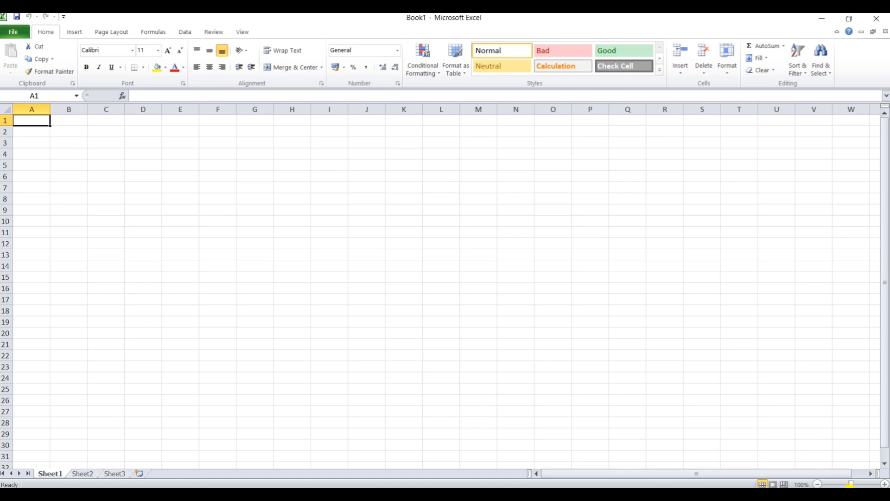
left_click(885, 484)
left_click(884, 483)
left_click(884, 483)
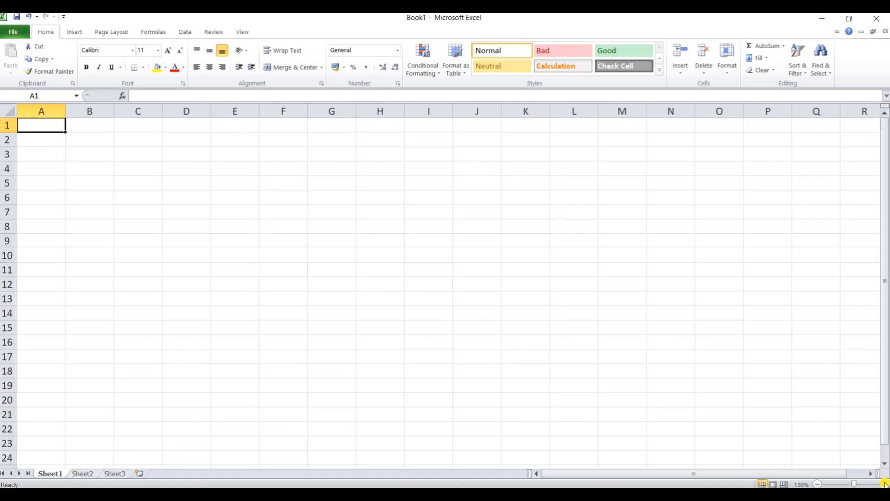
left_click(885, 483)
left_click(884, 484)
left_click(885, 484)
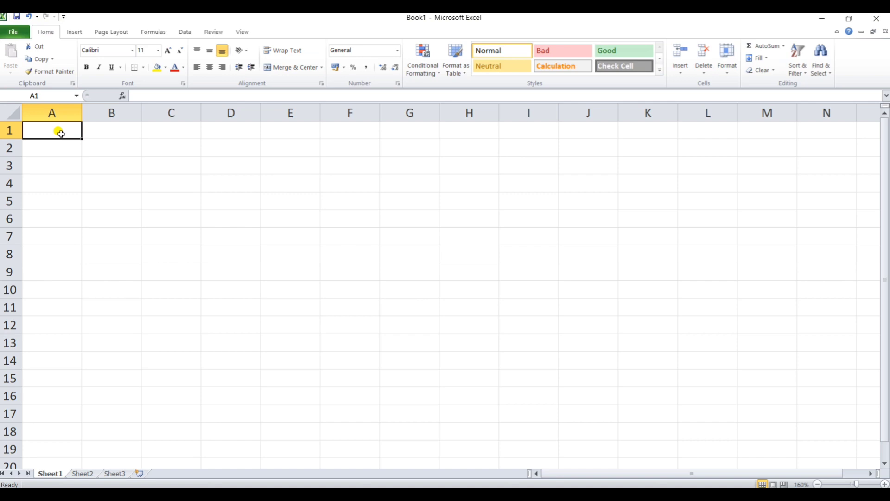
- Enter the column heading "Roll No." in cell A1
type("S")
key("BackSpace")
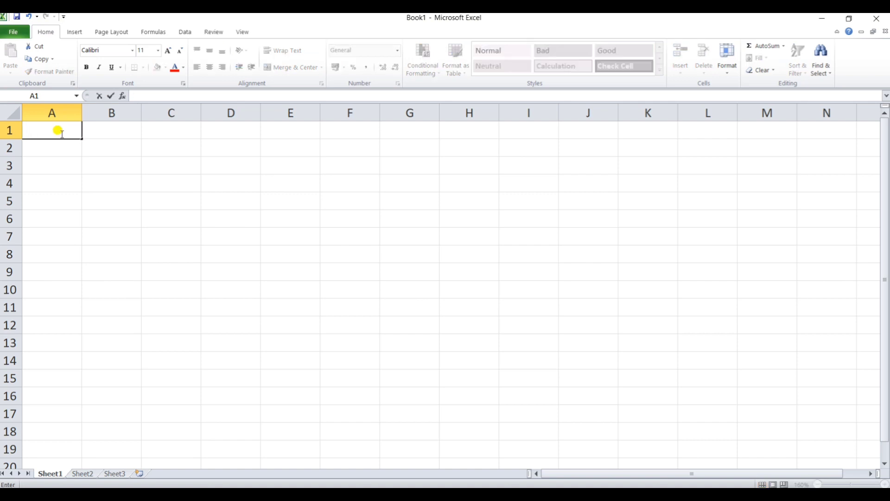
type("Roll No.")
key("Return")
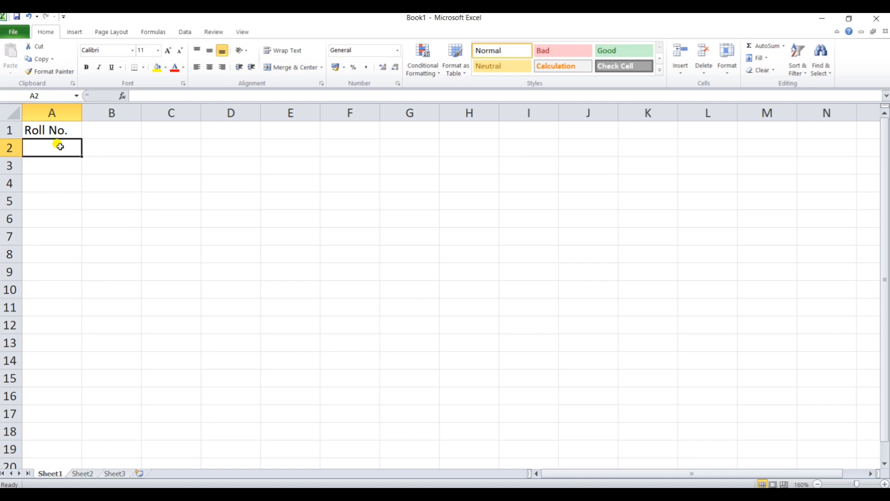
- Enter the roll numbers 1, 2, 3 and 4 one by one in cells A2 to A5
type("1")
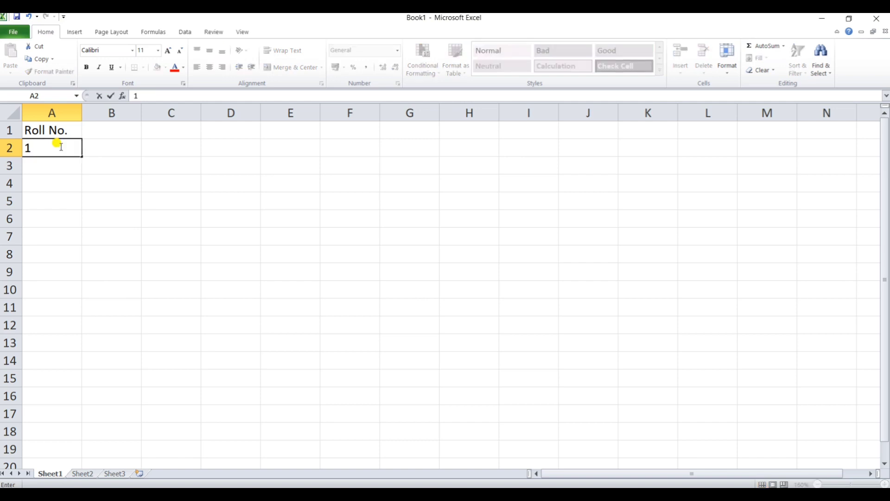
key("Return")
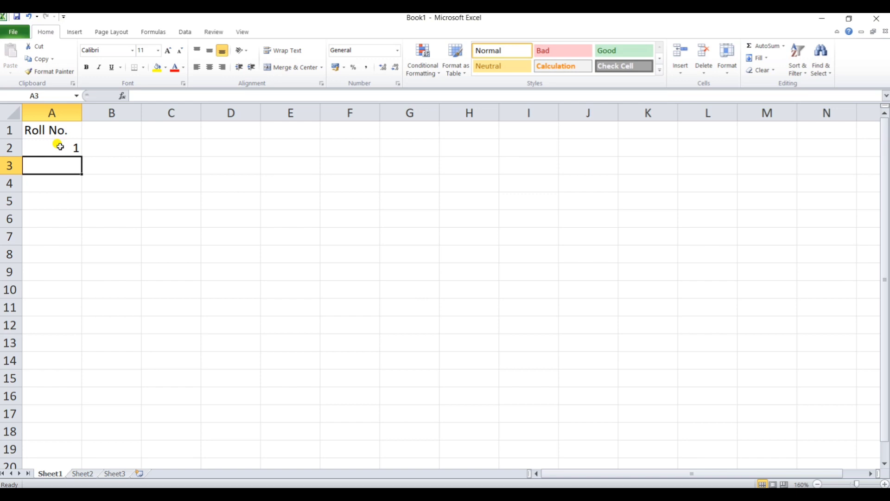
type("2")
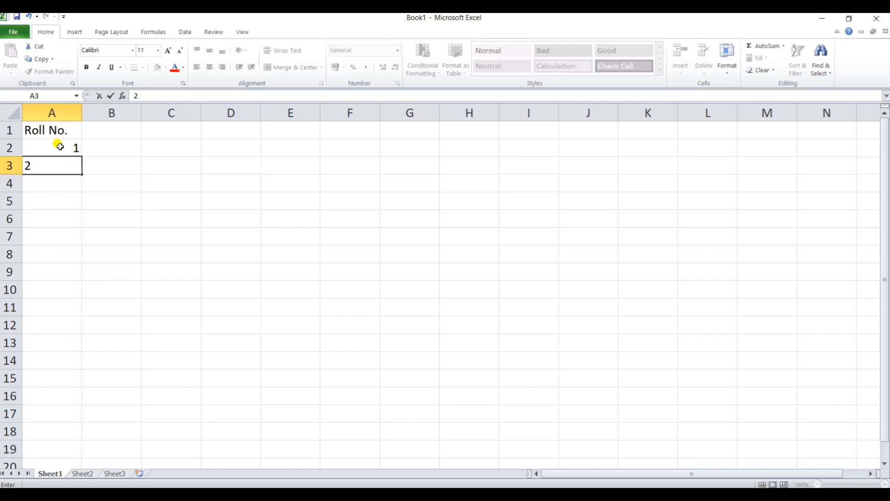
key("Return")
type("3")
key("Return")
type("4")
key("Return")
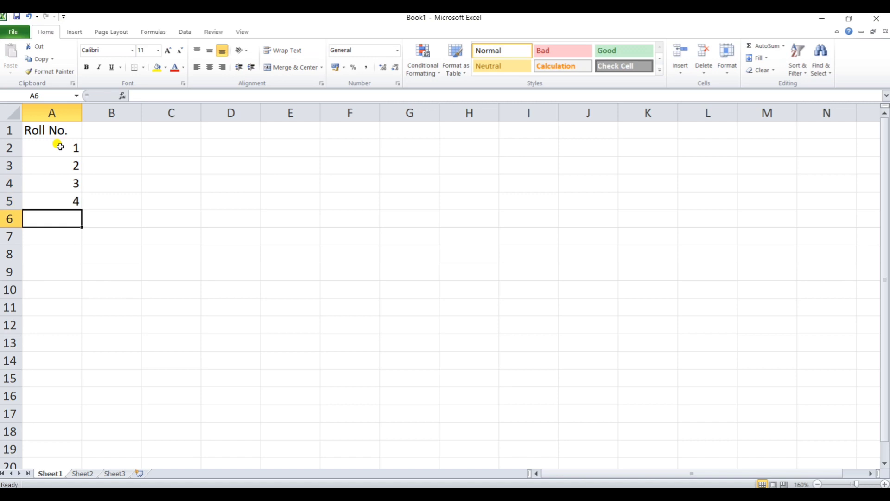
- Clear all the roll numbers below the heading in cells A2 to A5
left_click_drag(59, 147, 62, 200)
key("BackSpace")
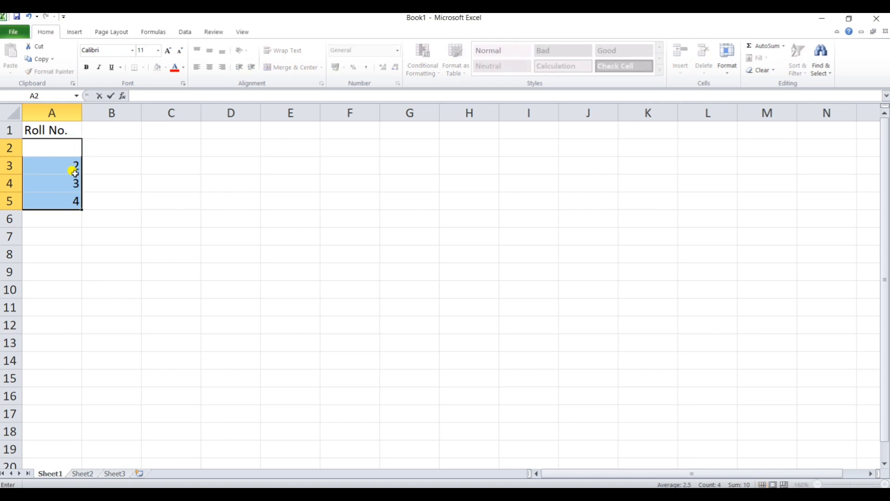
left_click(170, 171)
left_click_drag(69, 163, 66, 198)
key("Delete")
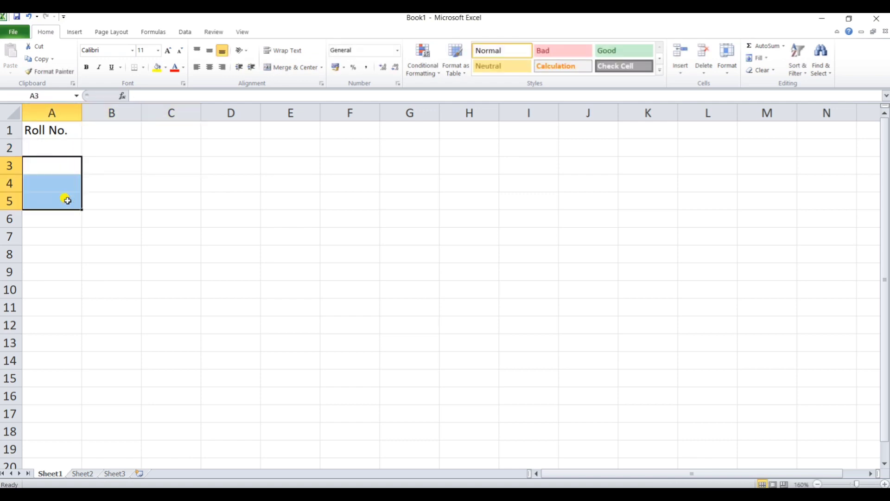
- Enter 1 in cell A2 and 2 in cell A3 under the "Roll No." heading
left_click(60, 150)
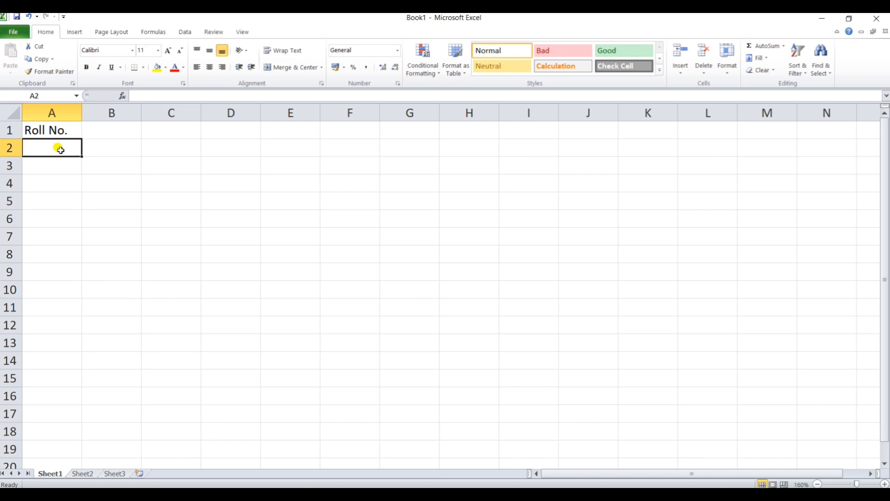
type("1")
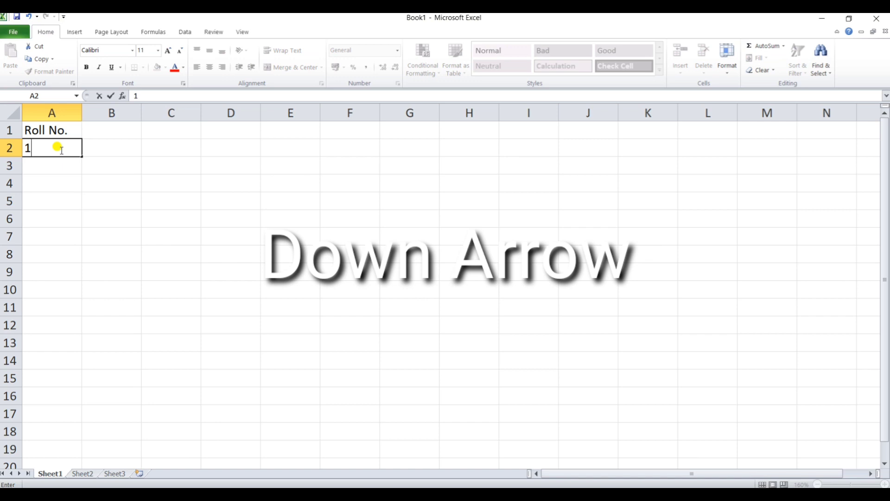
key("Down")
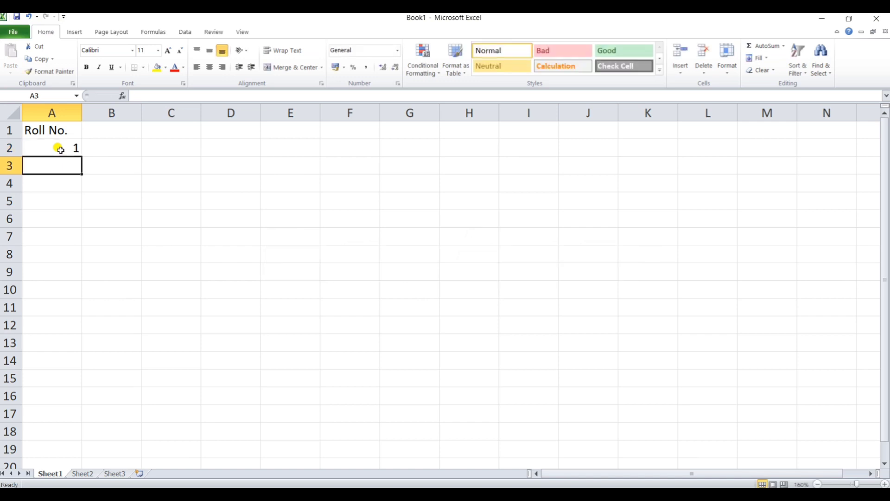
type("2")
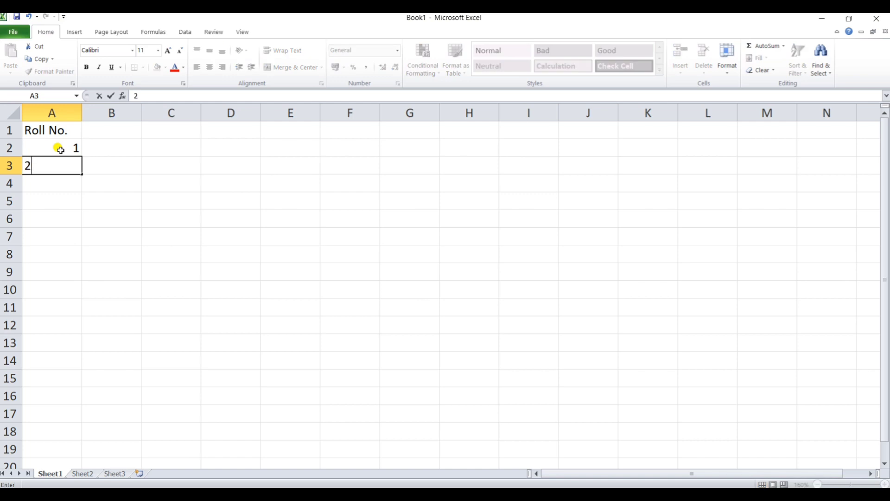
- Autofill the number series from A2:A3 down to A11 so the roll numbers run from 1 to 10
left_click(68, 148)
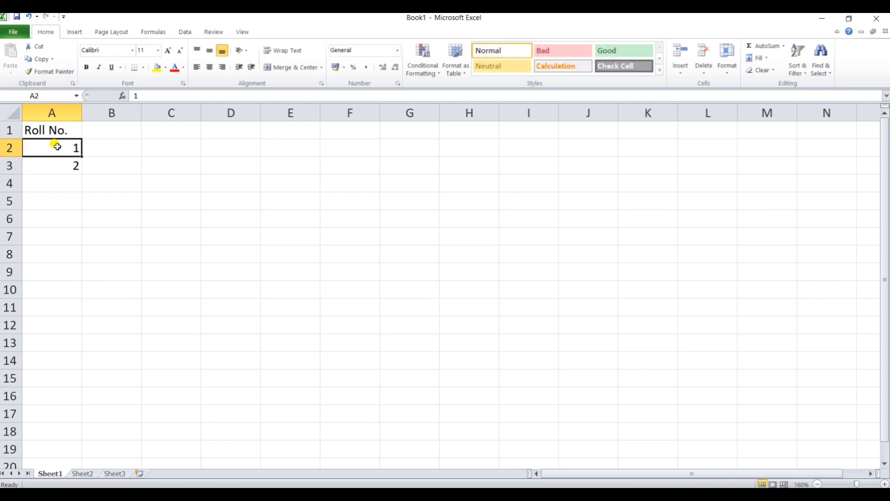
left_click_drag(56, 155, 56, 160)
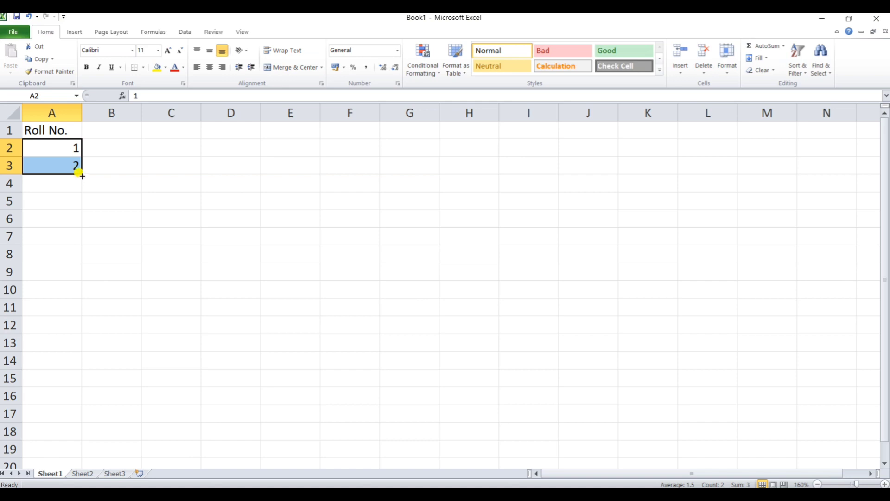
left_click_drag(79, 174, 77, 297)
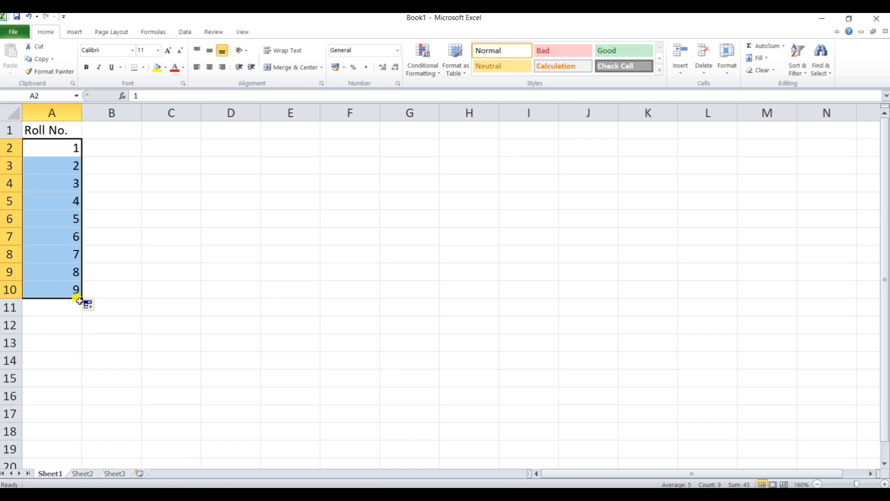
left_click_drag(79, 298, 78, 309)
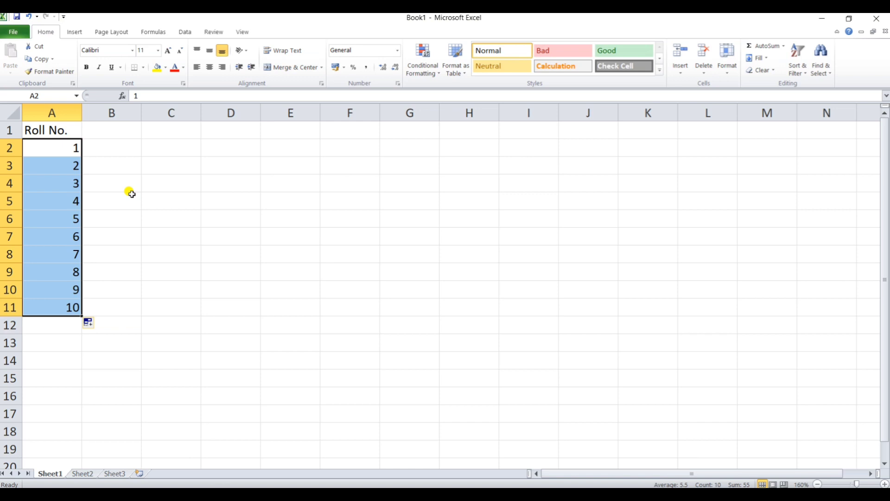
- Enter a sample first name in C4 and 1231 in D4, and clear both entries
left_click(161, 188)
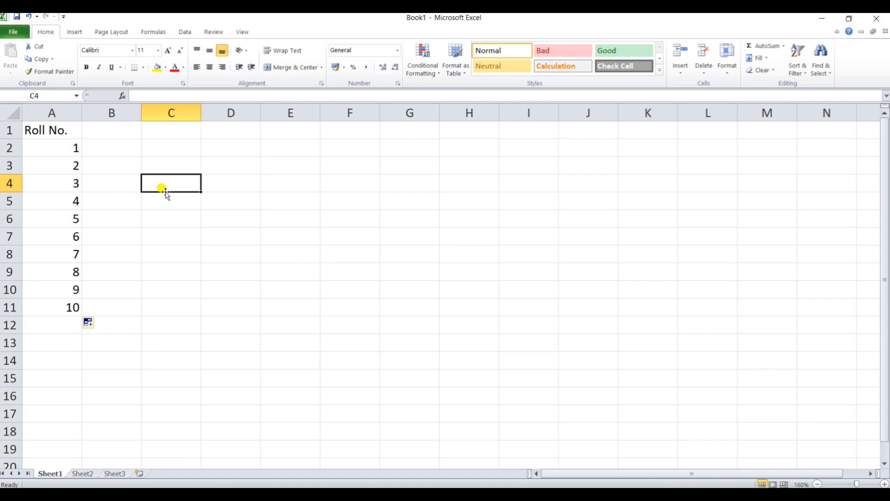
type("raghav")
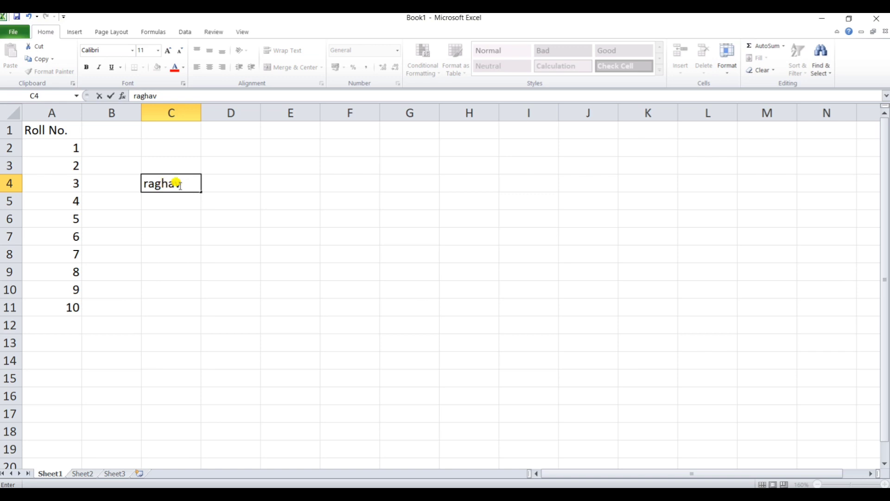
left_click(229, 184)
type("1231")
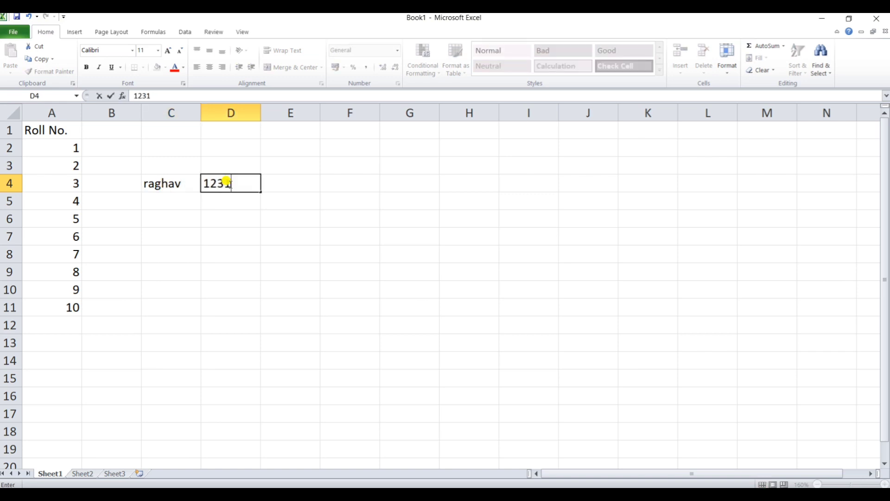
key("Return")
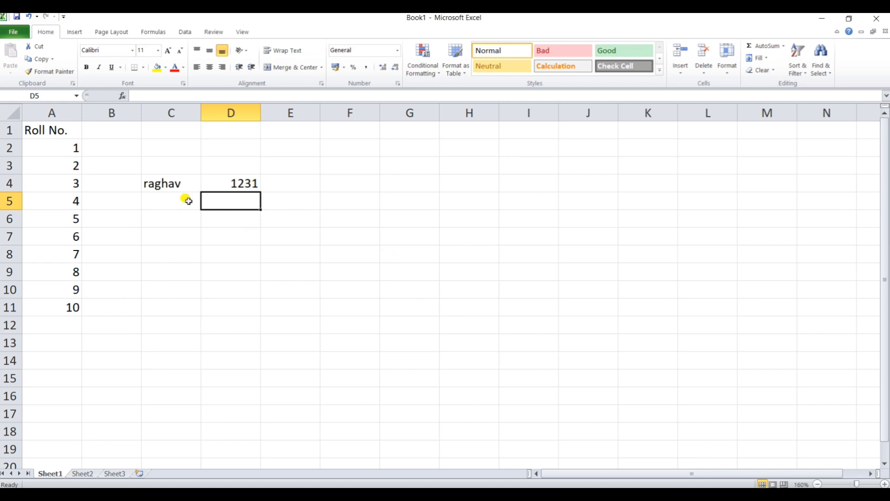
left_click_drag(143, 167, 290, 225)
key("BackSpace")
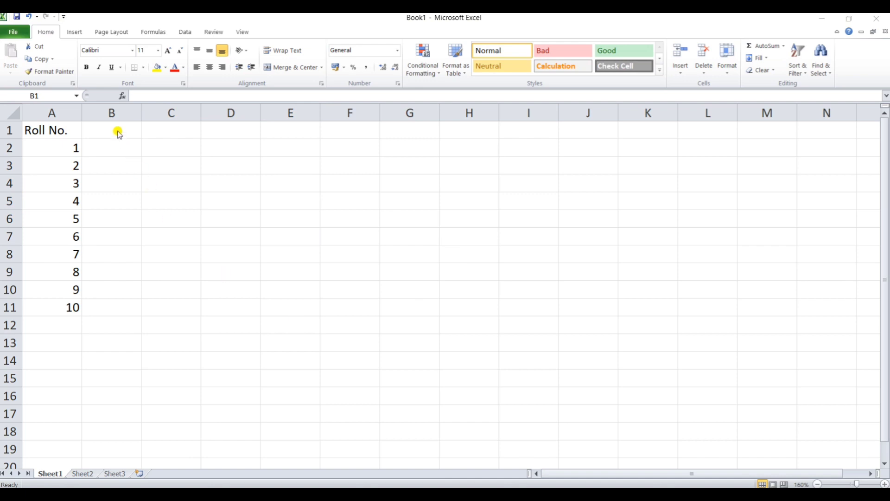
- Enter the heading "Name of student" in cell B1 and widen column B to fit it
left_click(117, 130)
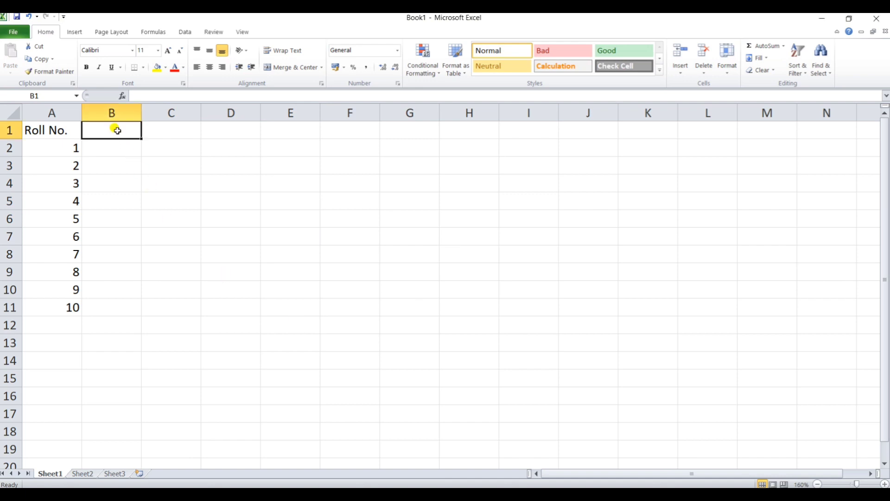
type("Name of ")
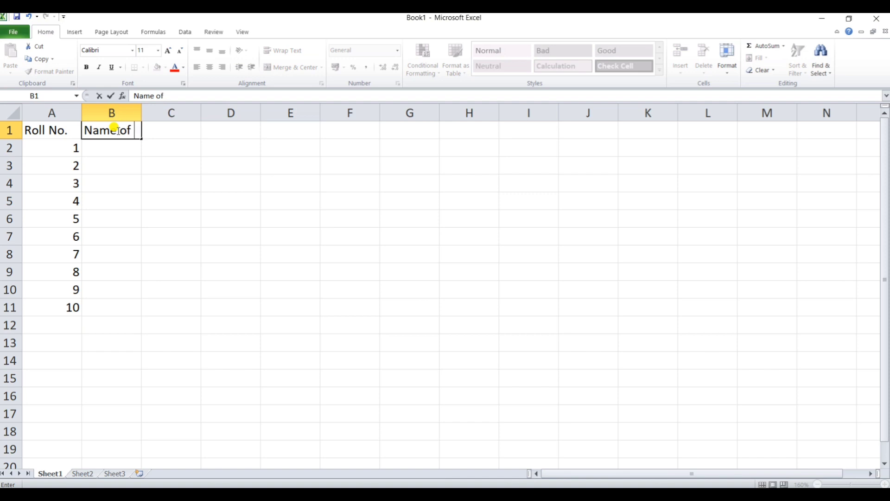
type("student")
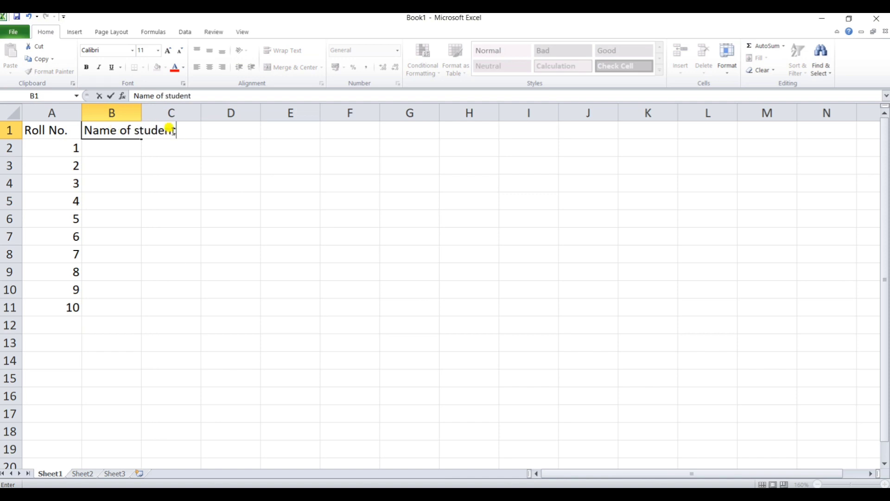
left_click(154, 158)
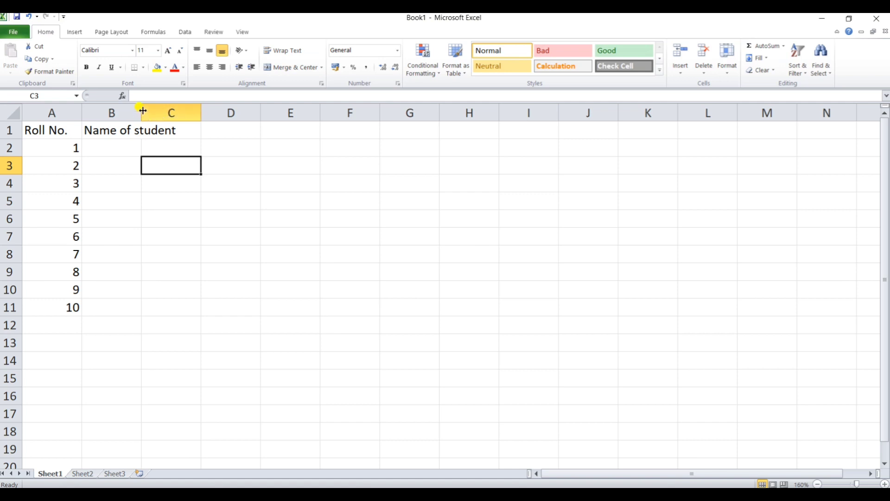
left_click_drag(141, 114, 189, 112)
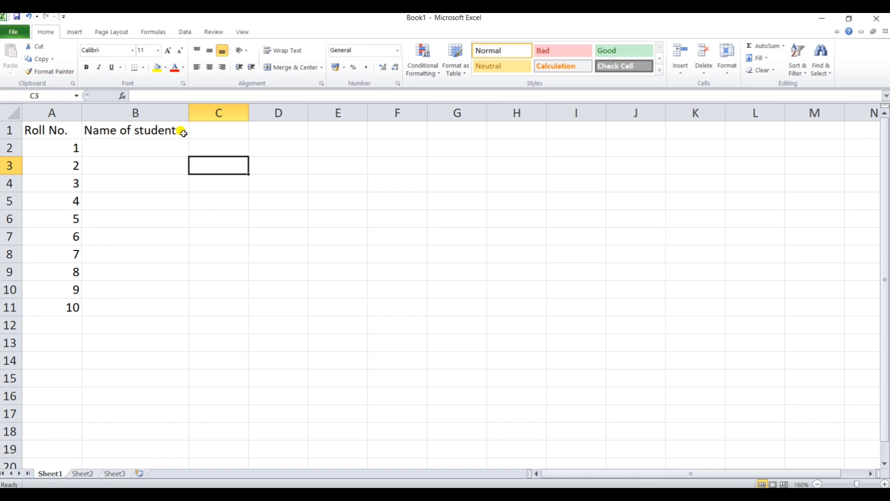
- Enter "ab" in cell B2 and "ac" in cell B3 as placeholder student names
left_click(153, 149)
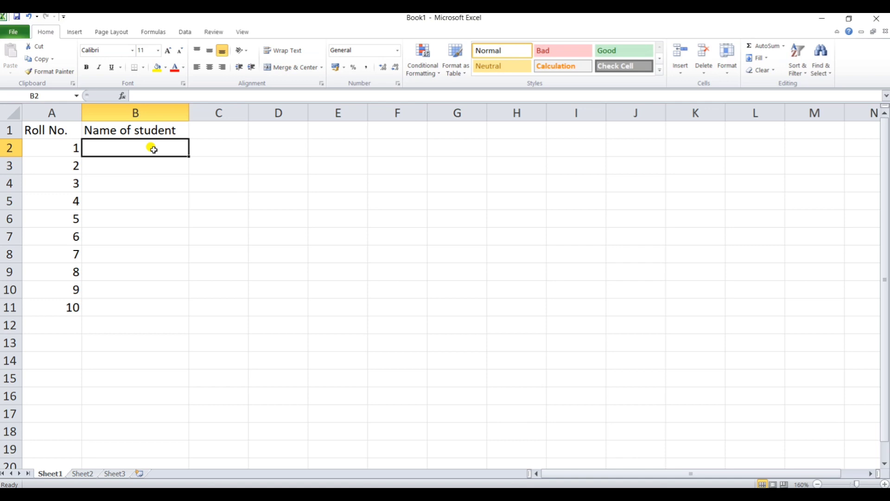
type("ab")
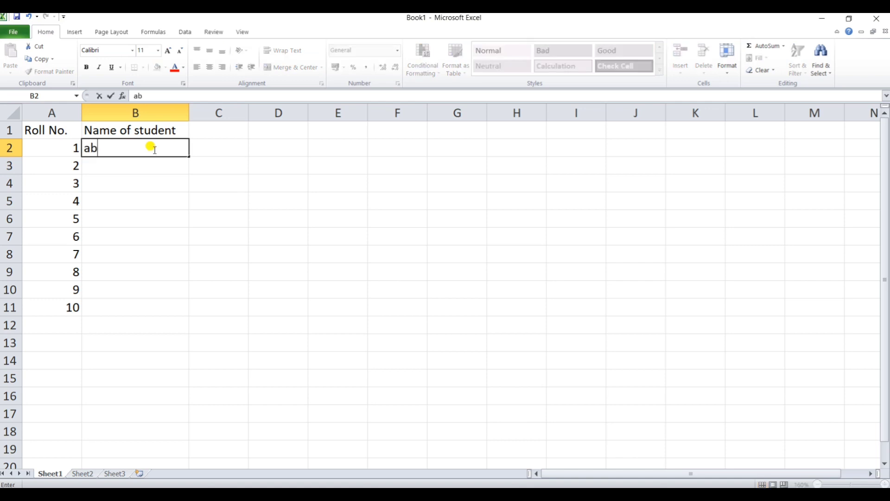
key("Return")
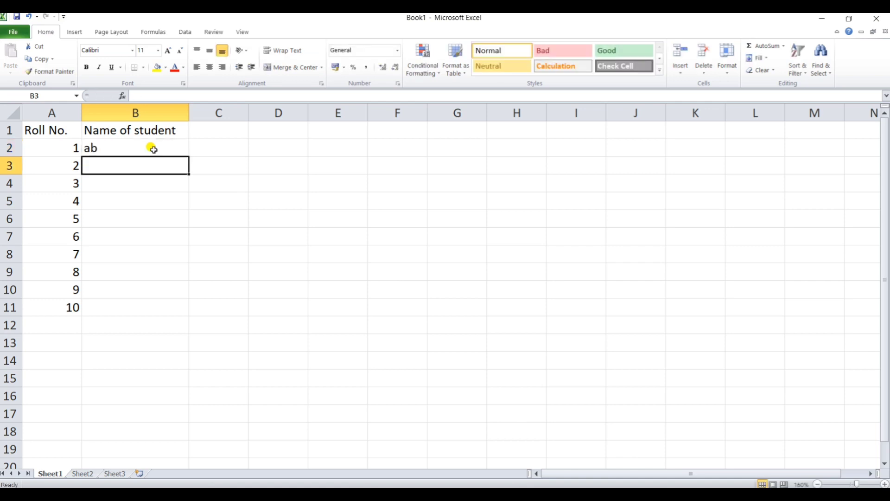
type("ac")
key("Return")
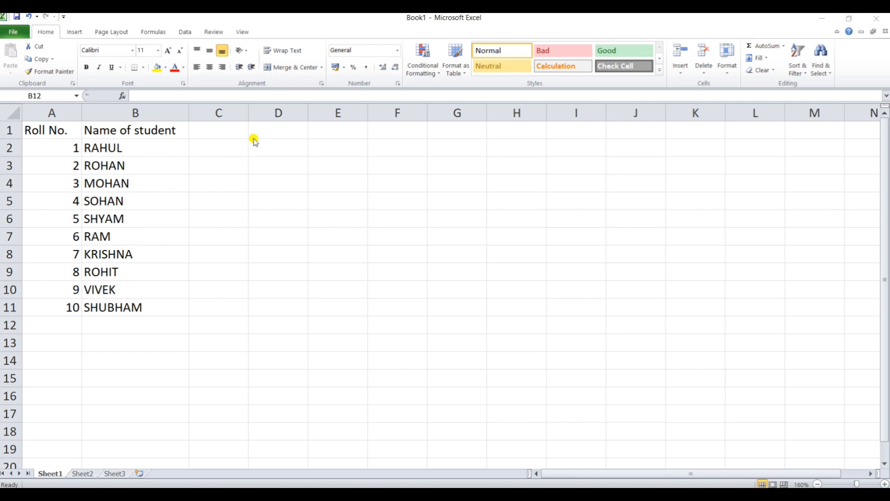
- Enter the column headings SUB1, SUB2 and SUB3 in cells C1, D1 and E1
left_click(229, 129)
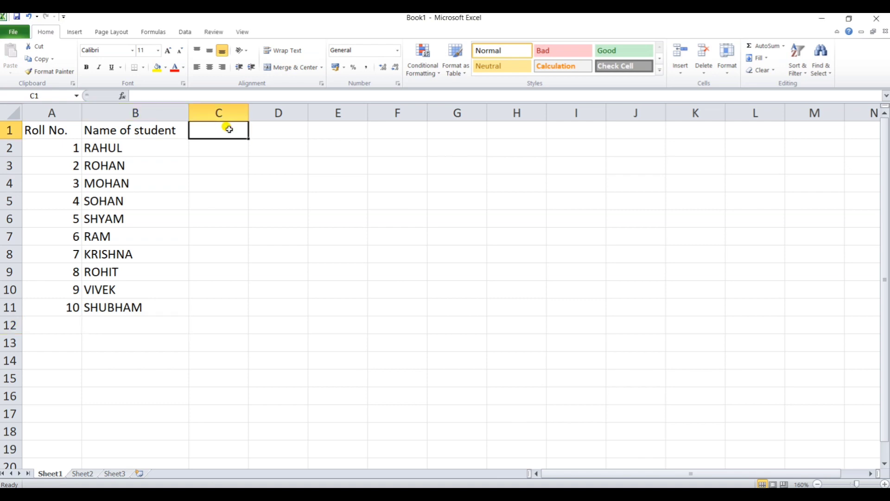
type("SUB1")
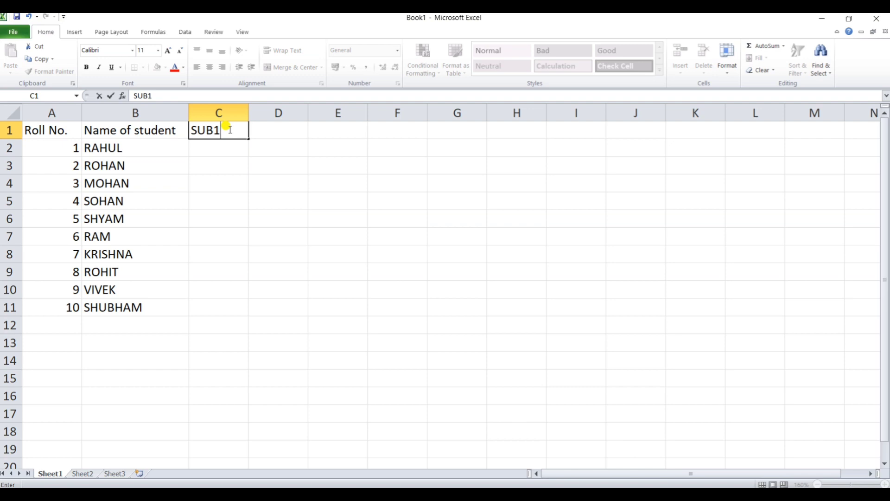
key("Tab")
type("SUB2")
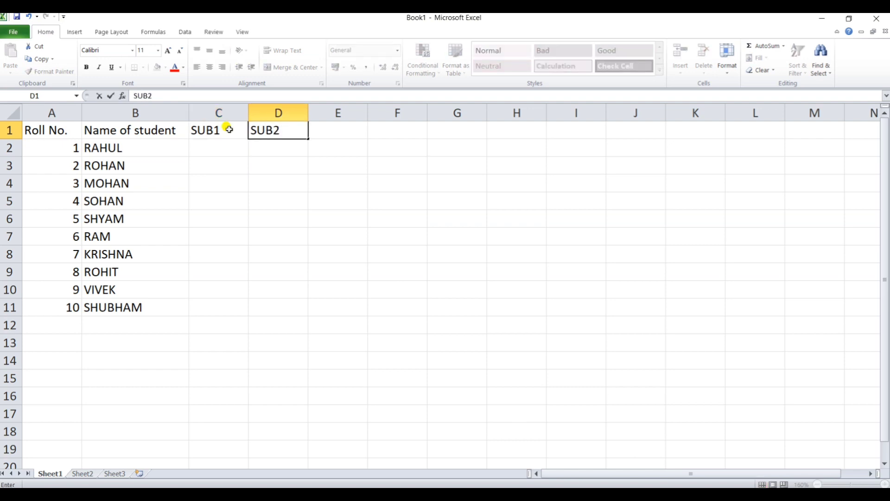
key("Tab")
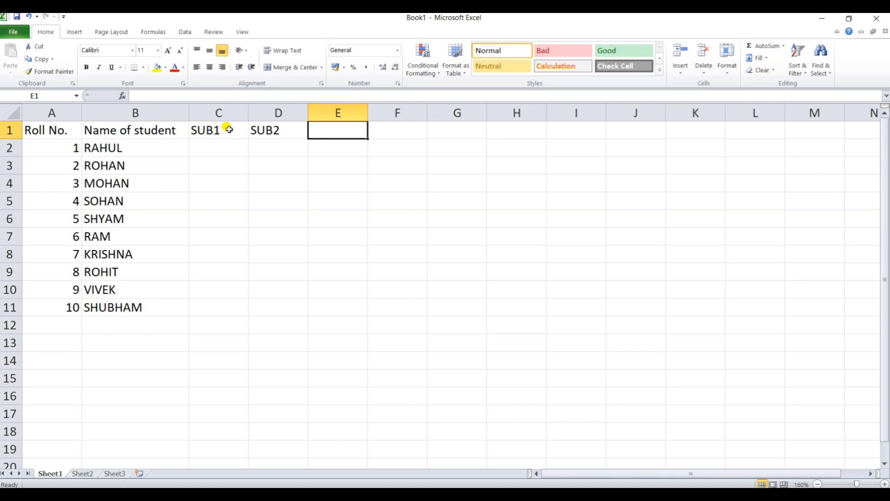
type("SUB3")
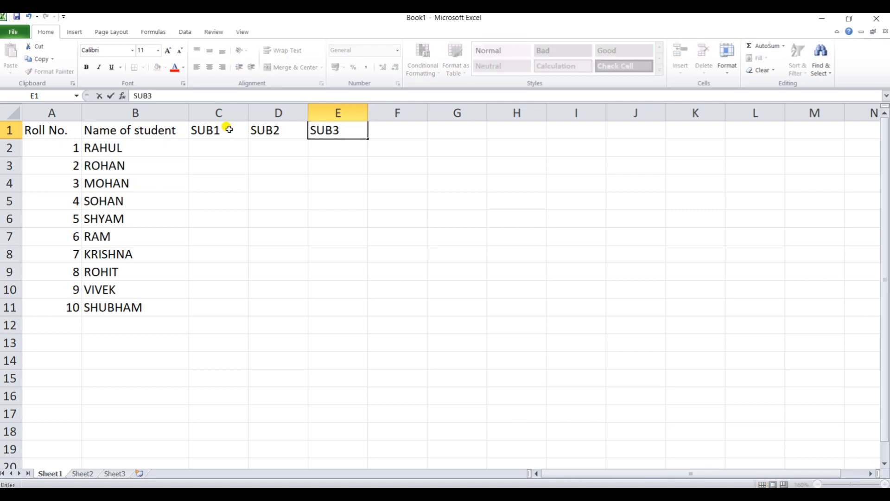
key("Tab")
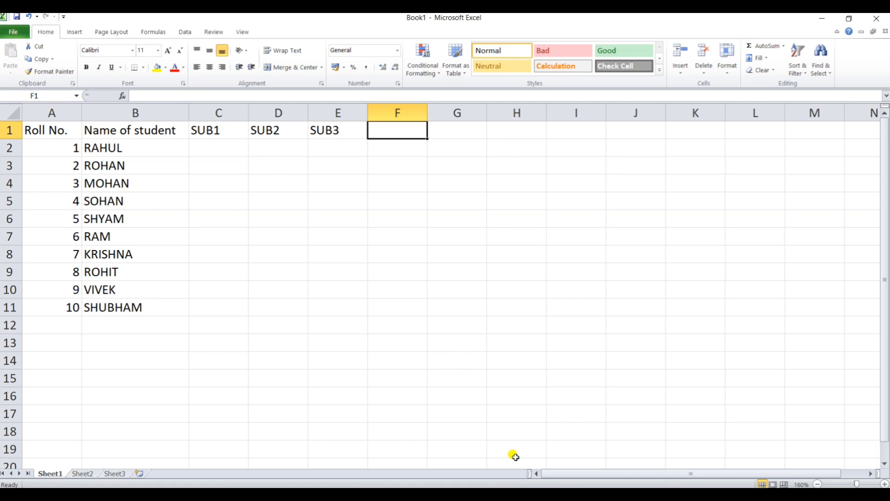
- Enter the SUB1 marks 85, 95 and 65 for the first three students in cells C2 to C4
left_click(512, 492)
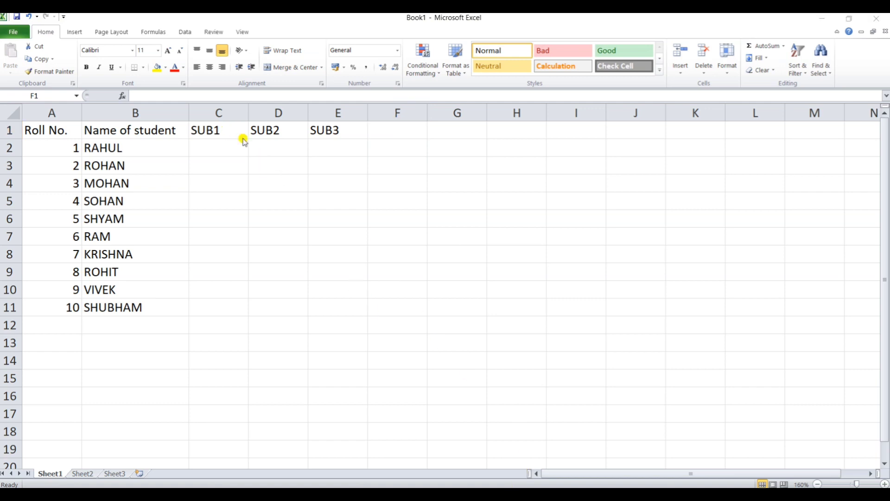
left_click(217, 149)
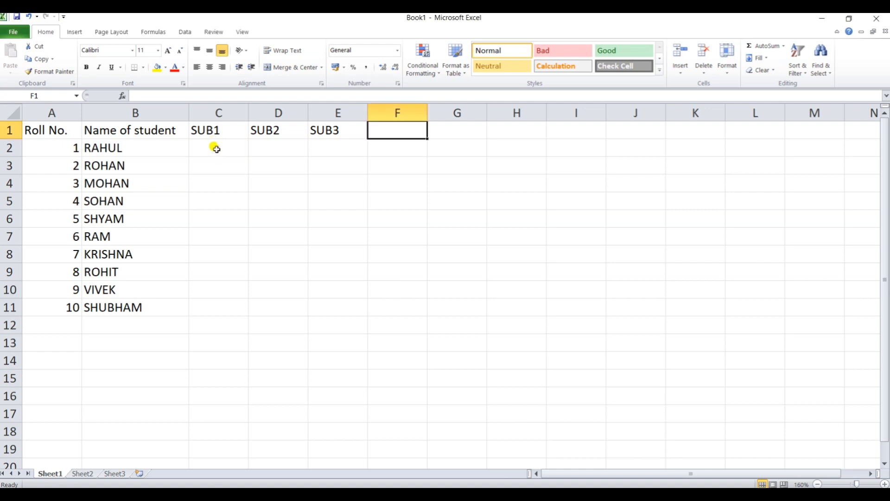
left_click(216, 148)
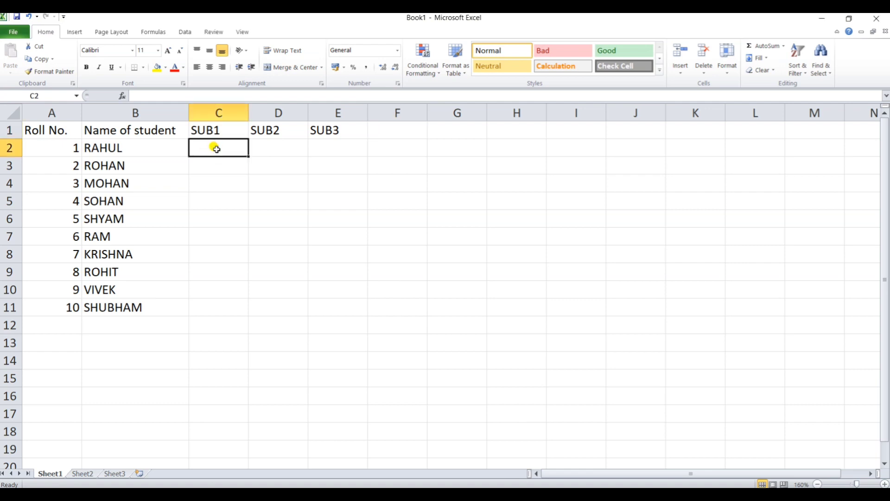
type("85")
key("Return")
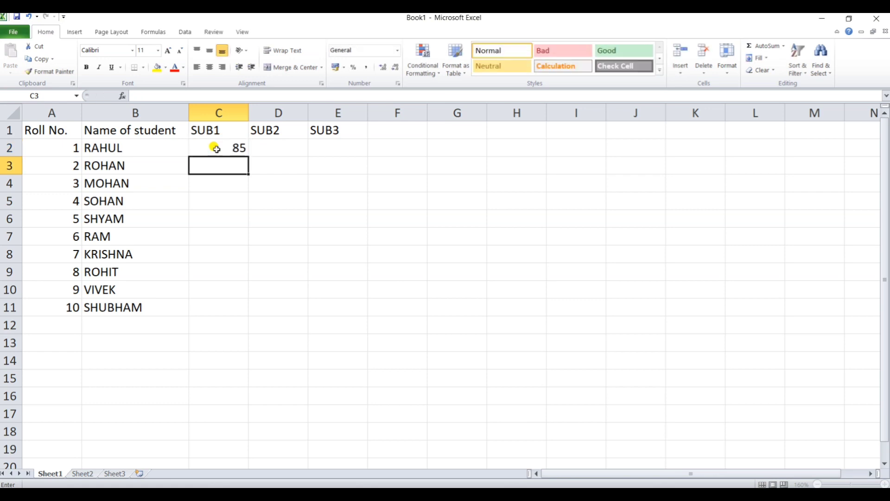
type("95")
key("Return")
type("65")
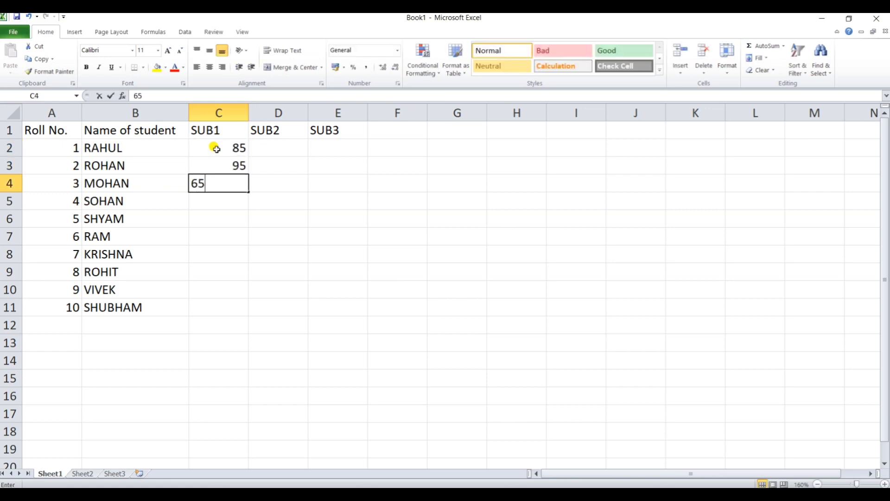
key("Return")
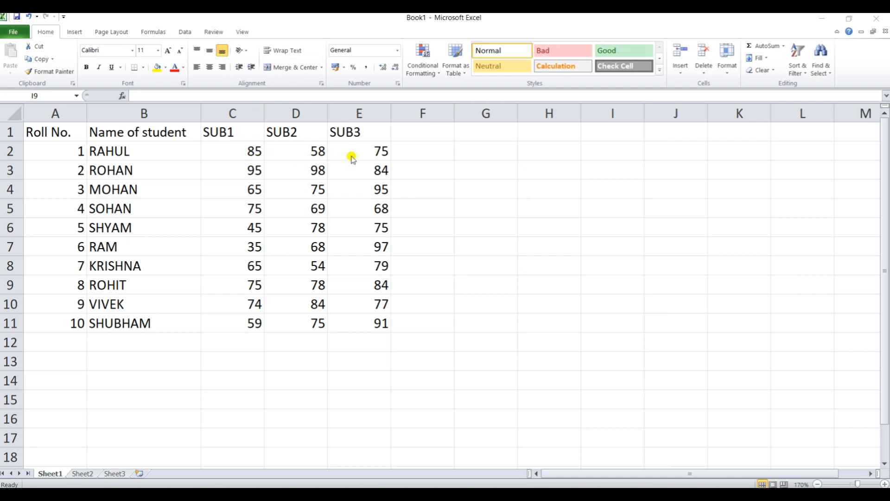
- Enter the heading TOTAL in cell F1 and AVG in cell G1
left_click(424, 131)
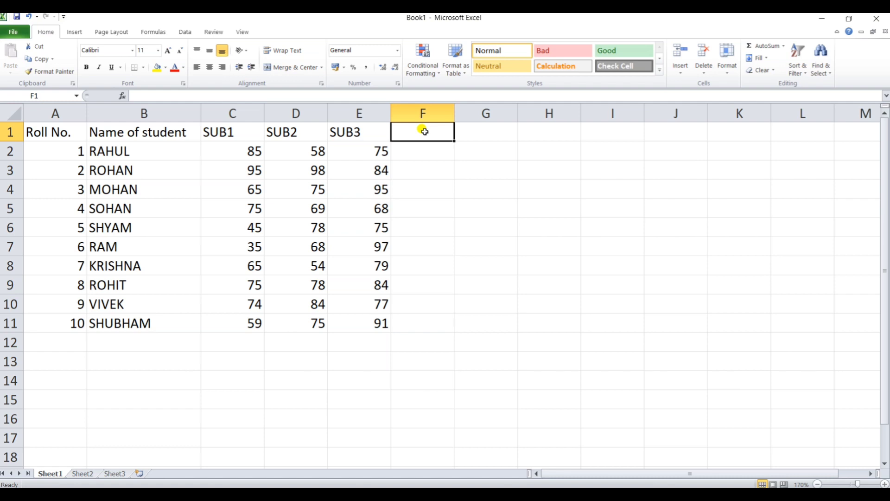
type("TOTAL")
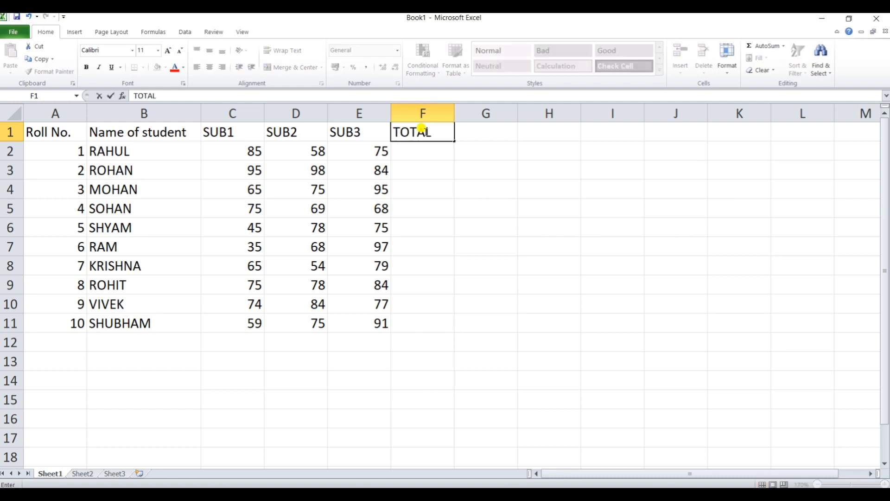
key("Tab")
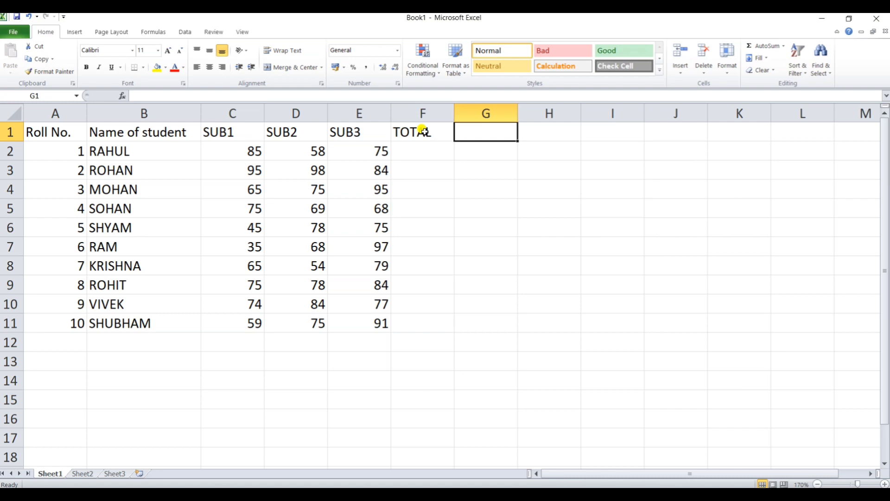
type("AVG")
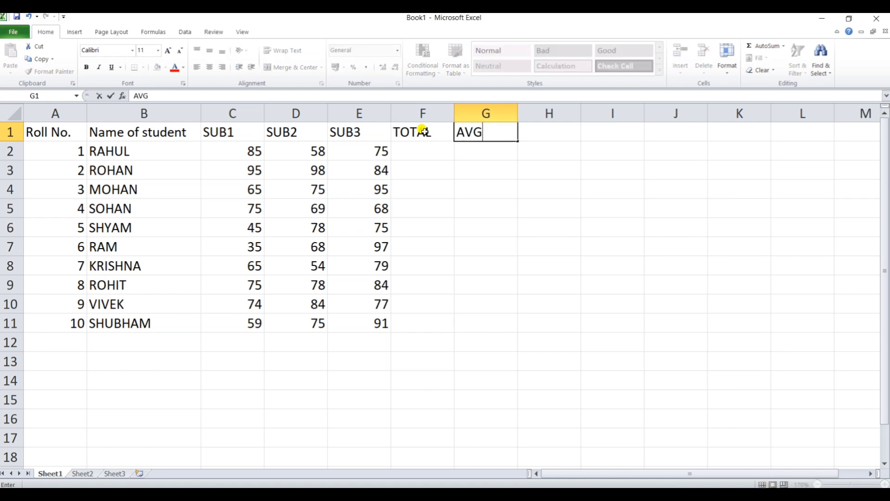
key("Tab")
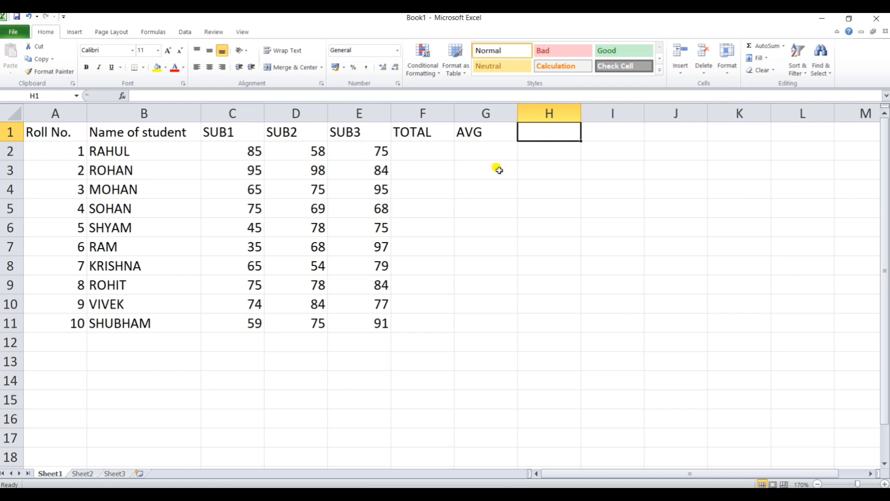
- Enter the formula =SUM(C2:E2) in cell F2 to total the first student's marks
left_click(430, 150)
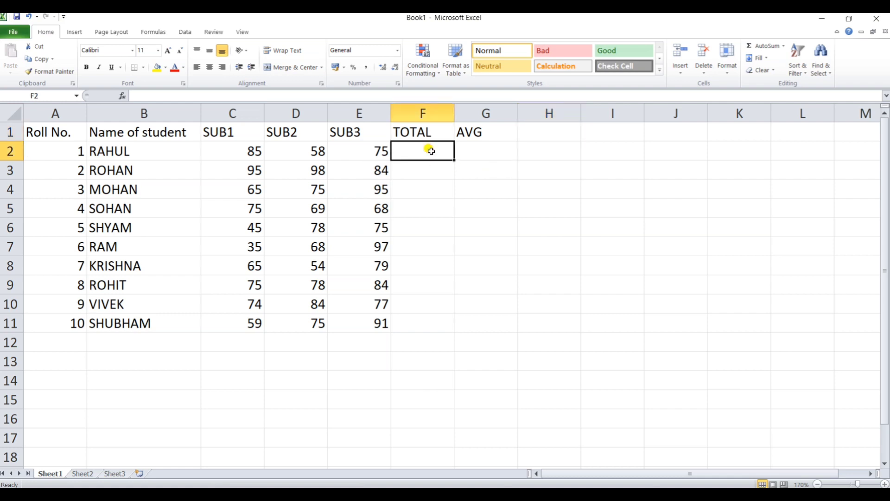
type("=")
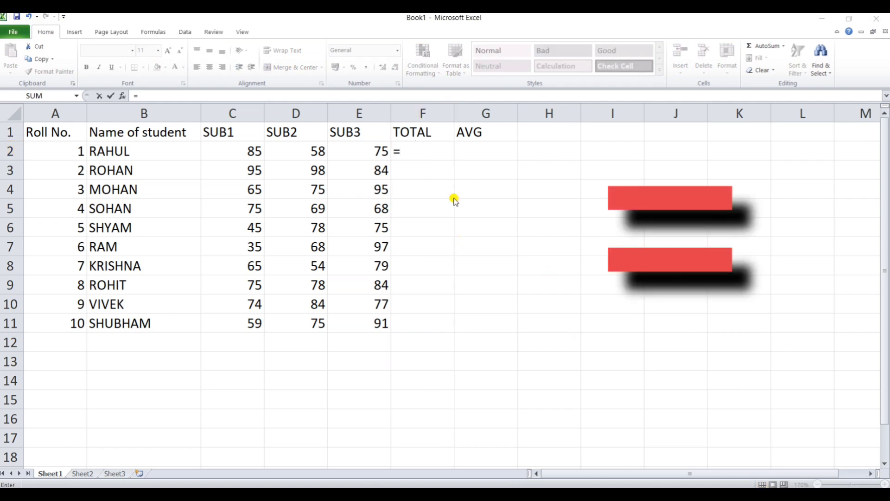
left_click(407, 149)
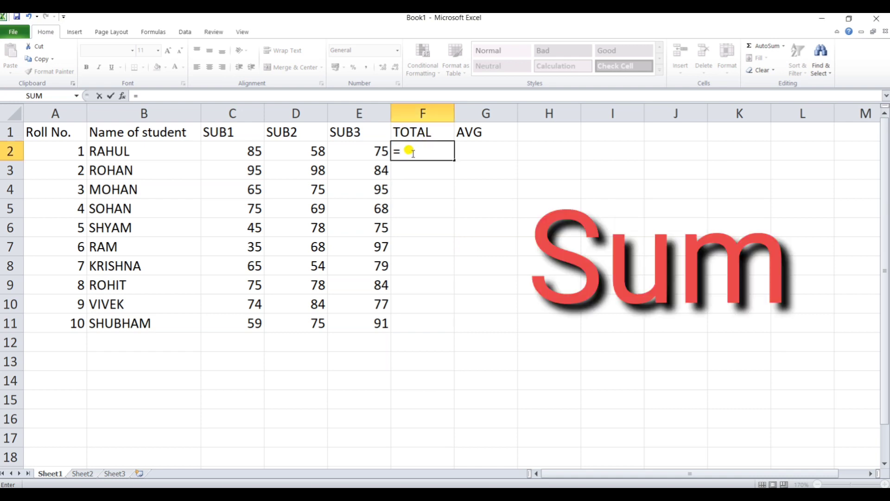
type("SUM")
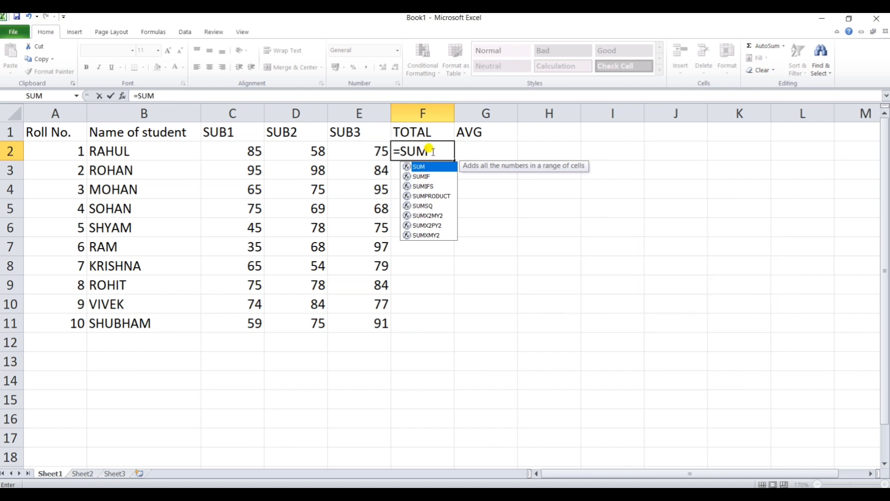
type("(")
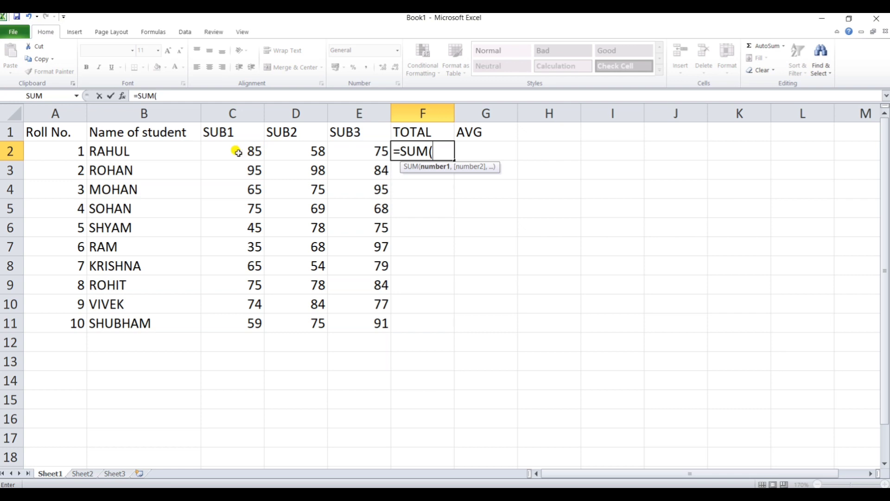
type("C")
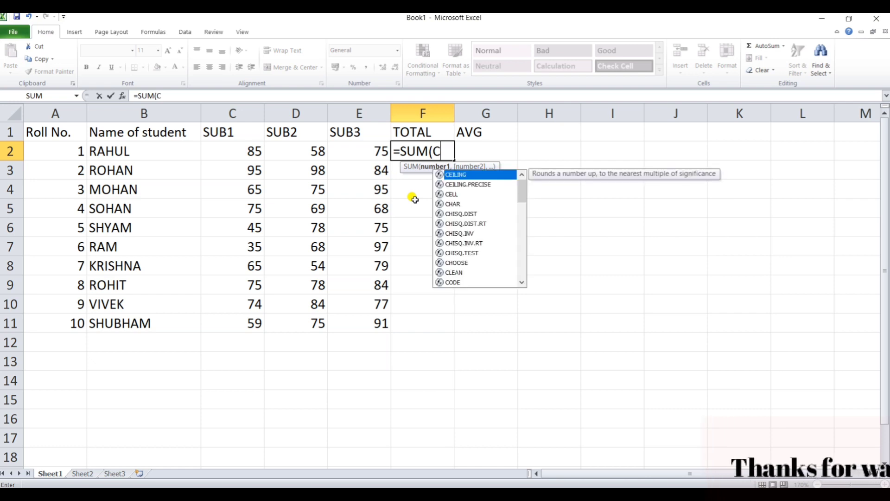
type("2")
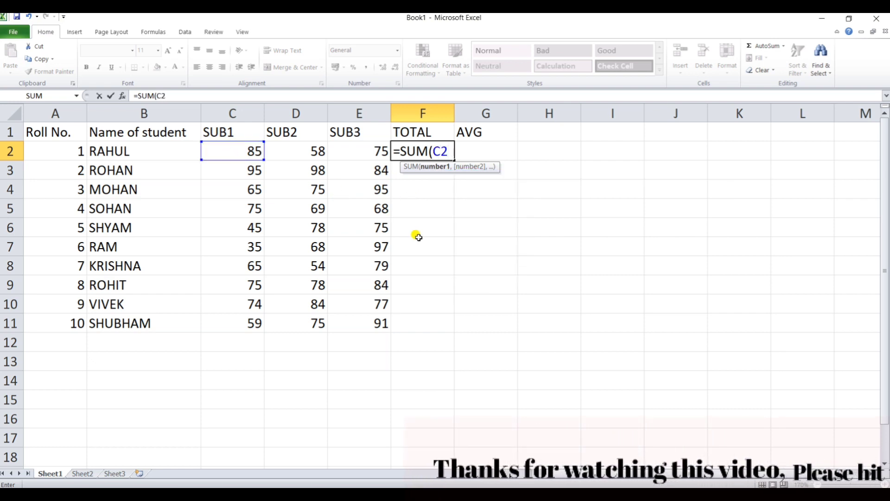
type(":")
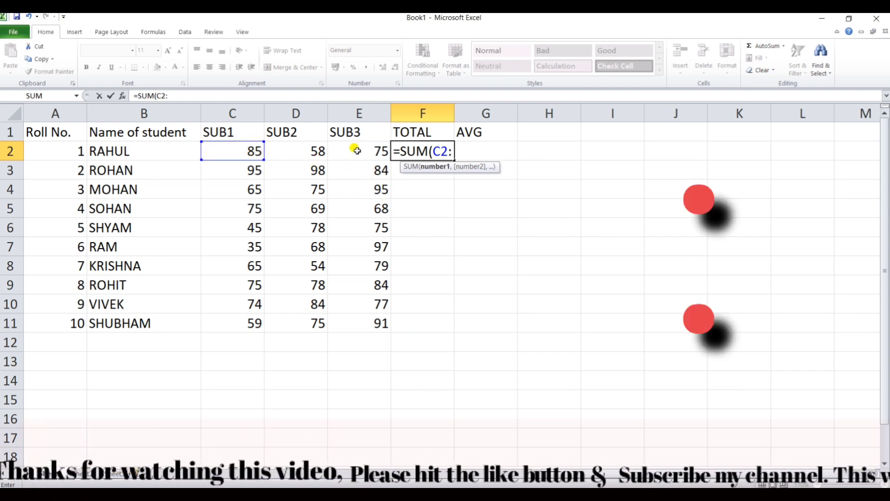
type("E2")
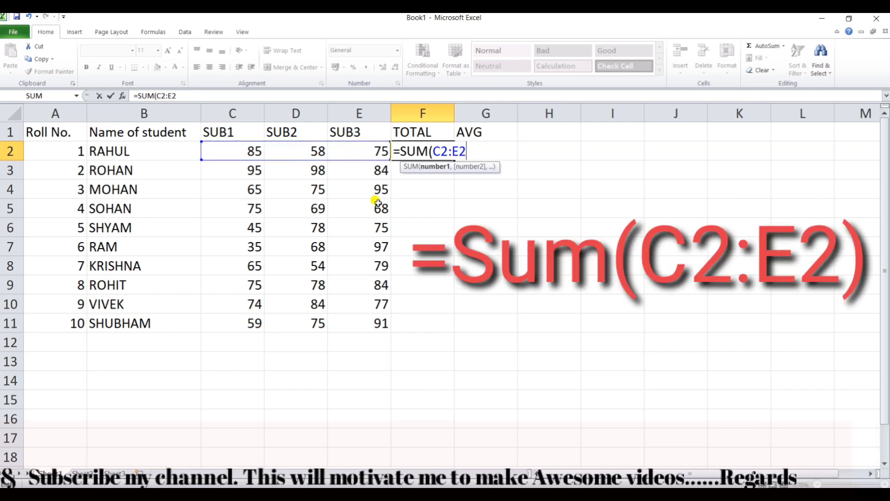
type(")")
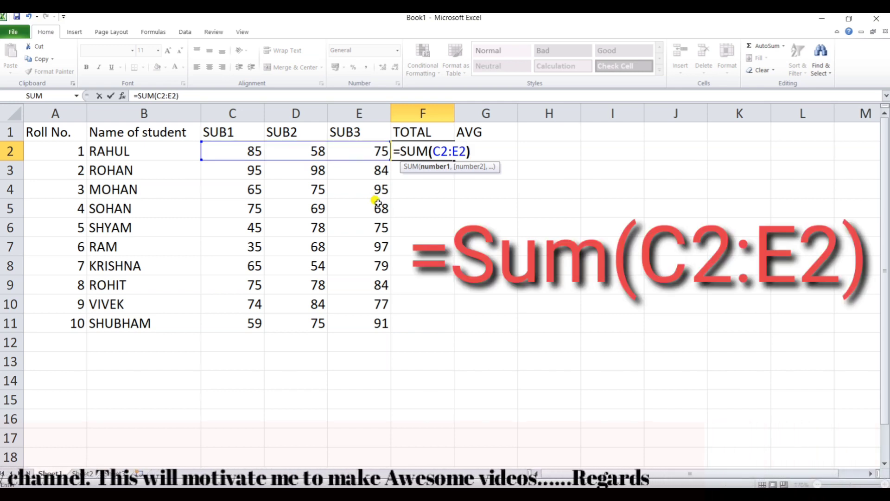
key("Return")
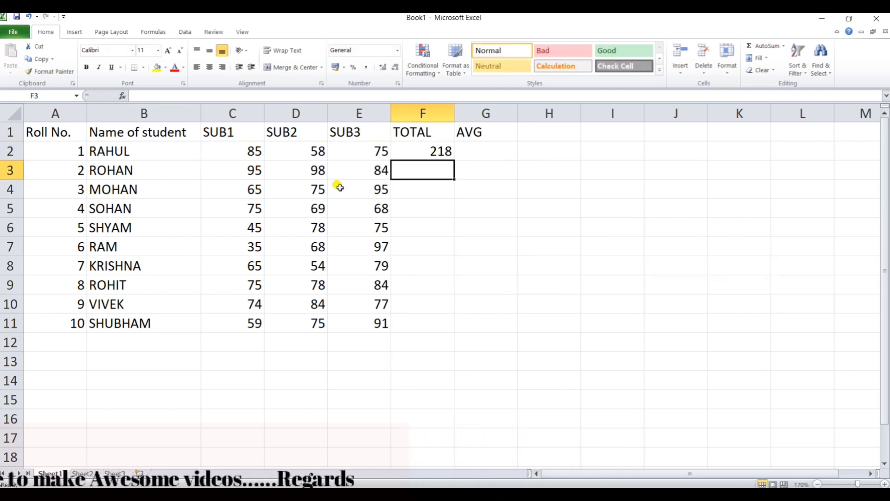
- Clear the SUM formula from cell F2
left_click(440, 152)
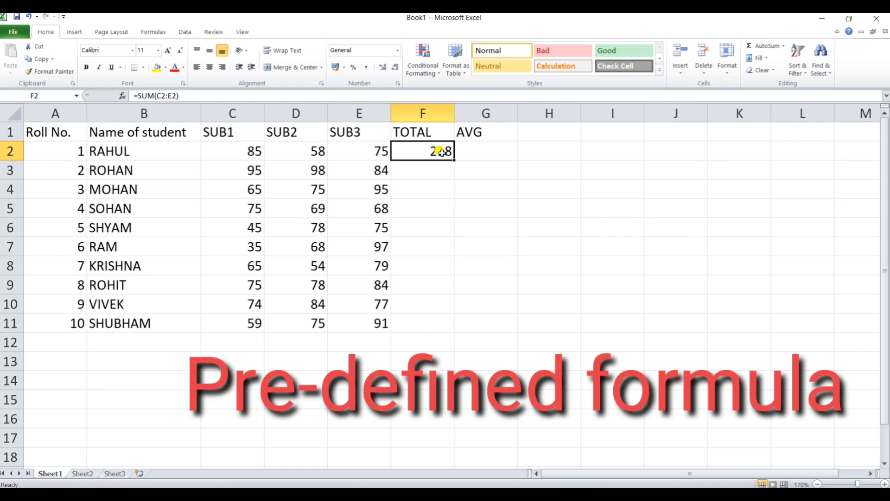
key("Delete")
left_click(442, 175)
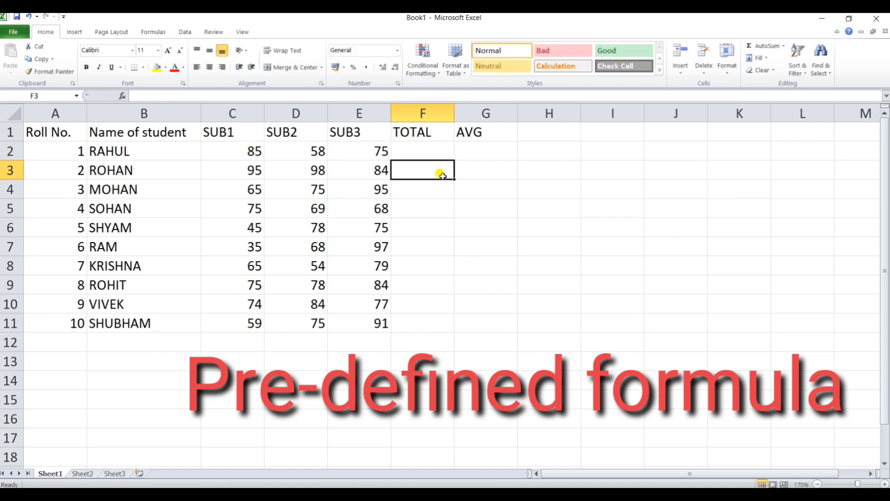
- Total C2:E2 in cell F2 with AutoSum and fill the formula down the TOTAL column to F11
left_click(438, 152)
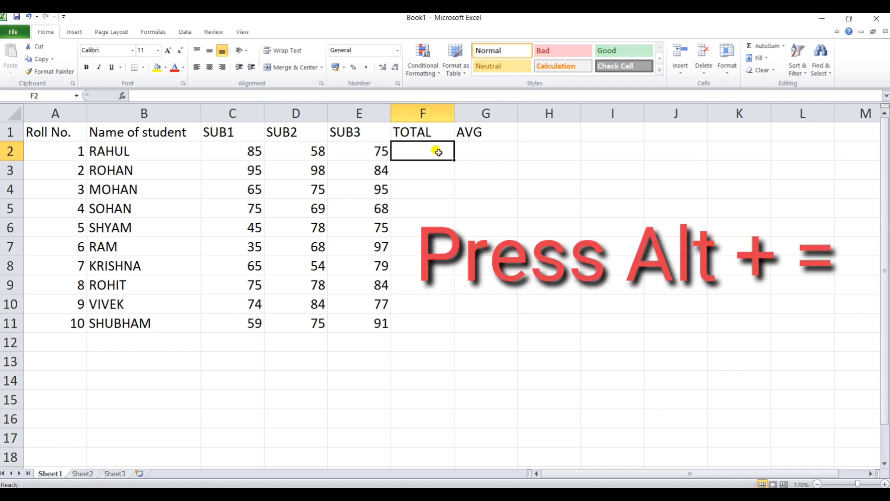
key("alt+equal")
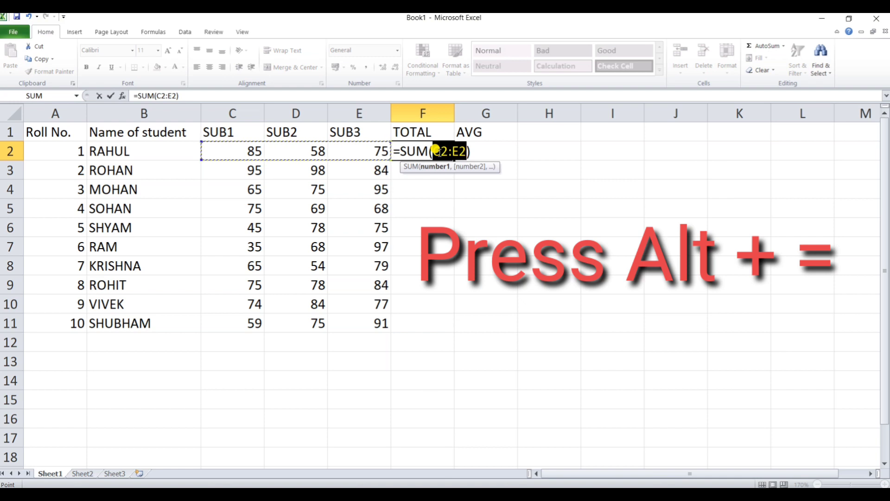
key("Return")
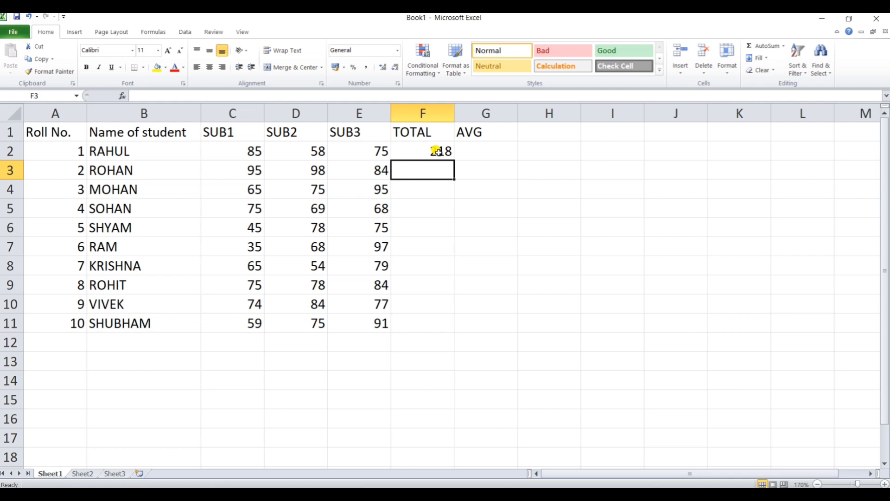
left_click(438, 152)
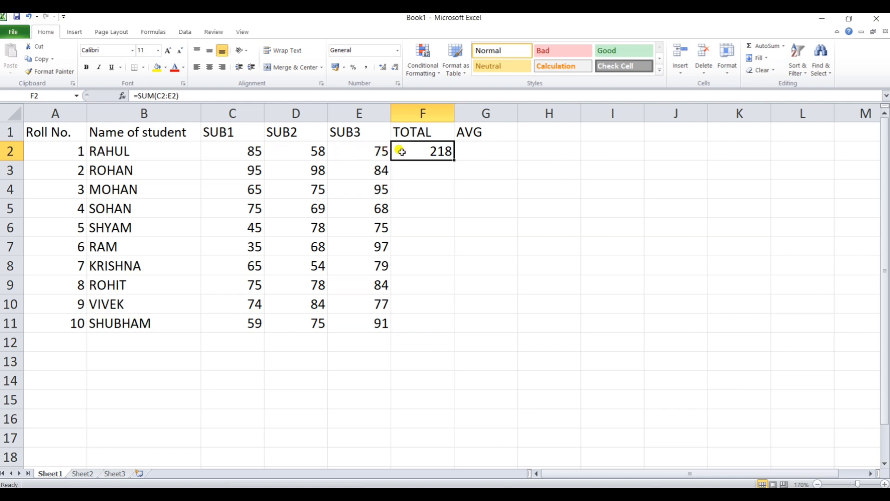
double_click(453, 160)
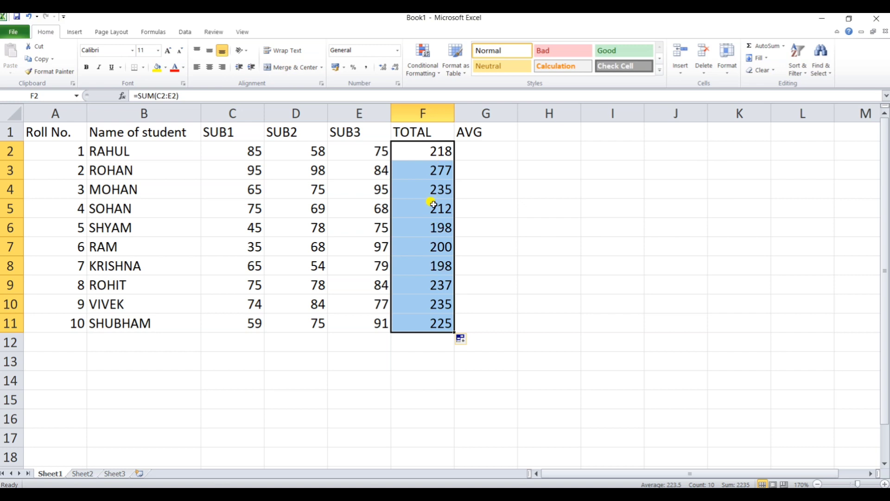
- Undo the fill in the TOTAL column and fill the SUM formula from F2 down to F11 again
key("ctrl+z")
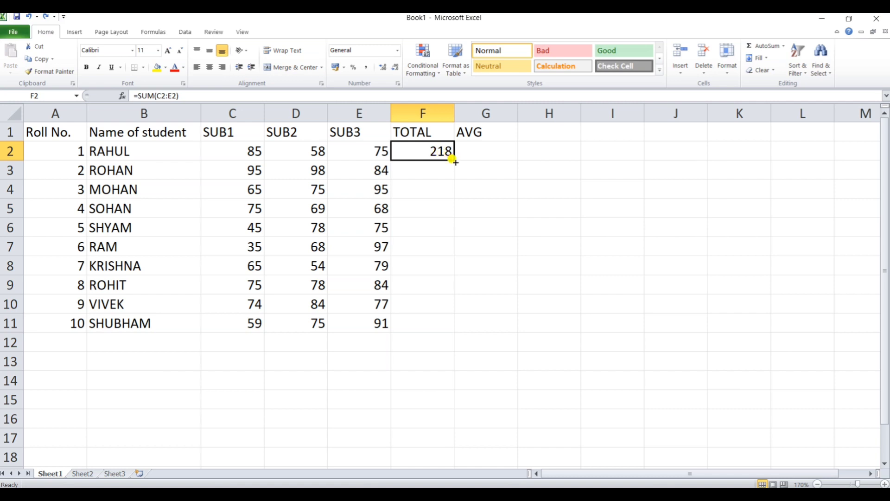
left_click_drag(453, 159, 454, 329)
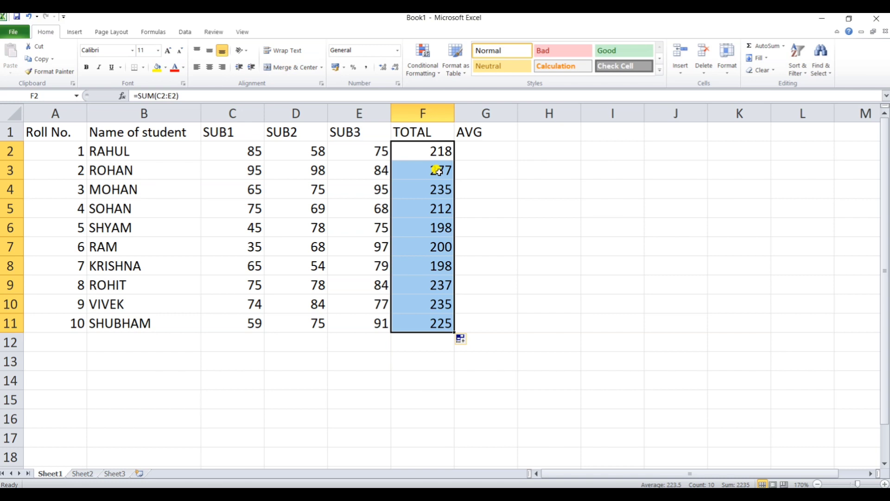
- Enter the formula =F2/3 in cell G2 and fill it down the AVG column to G11
left_click(474, 148)
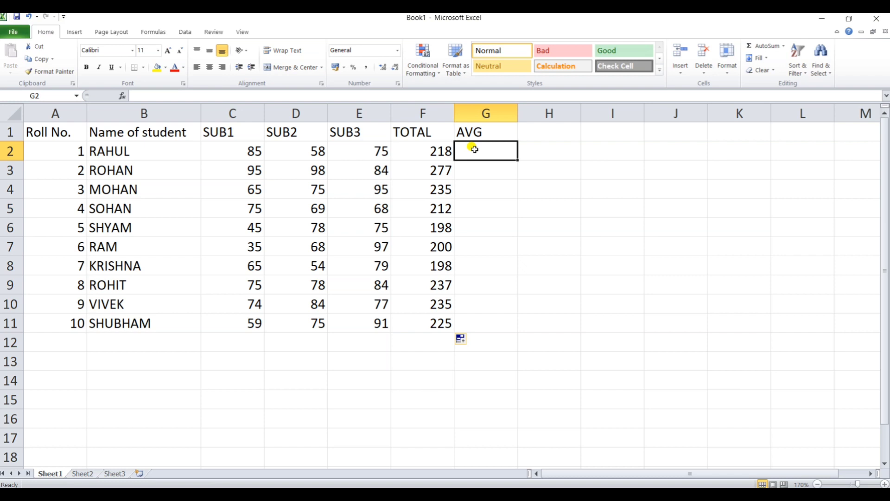
type("=")
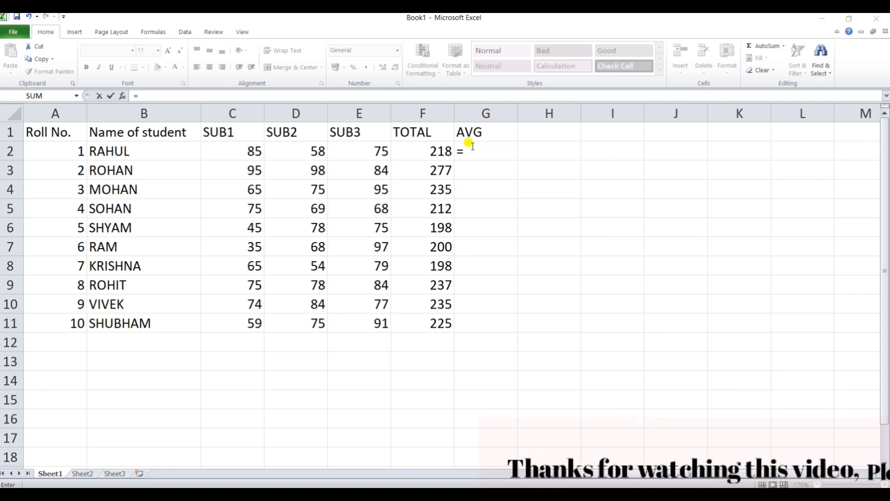
left_click(428, 150)
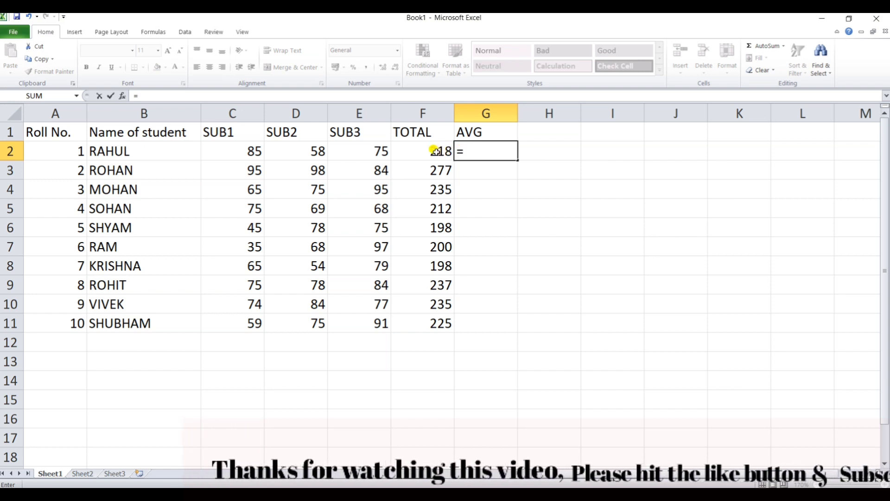
left_click(431, 150)
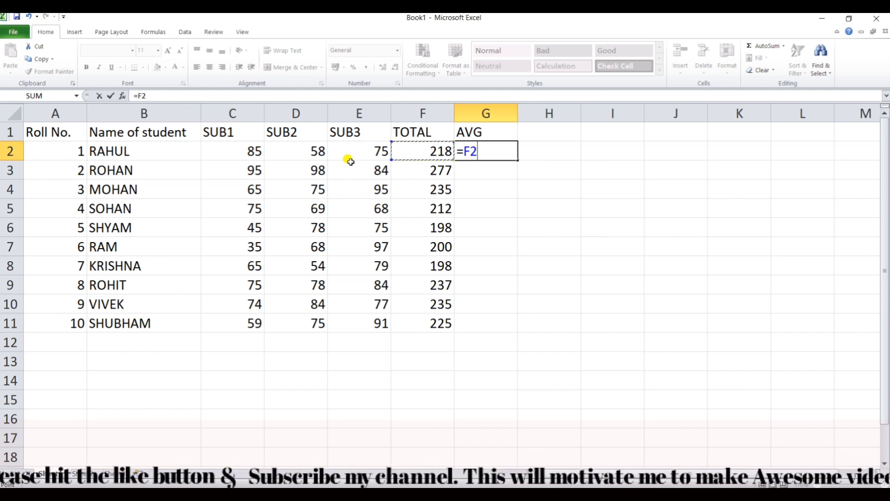
type("/")
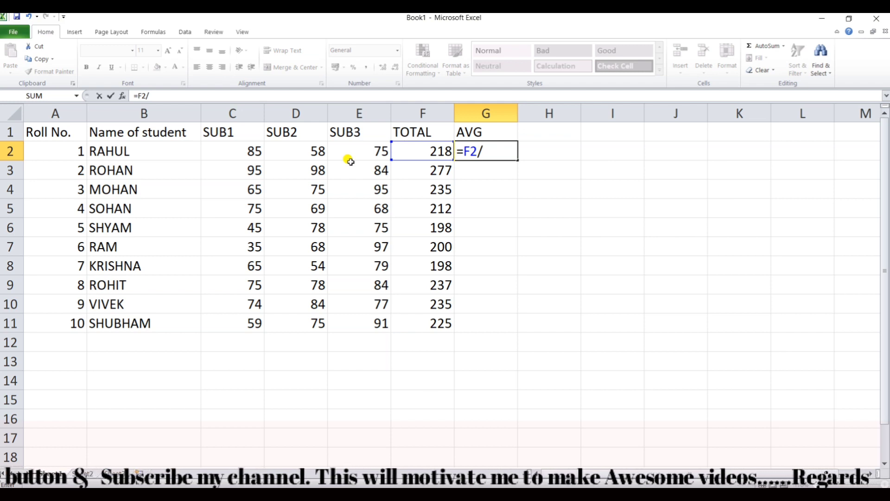
type("3")
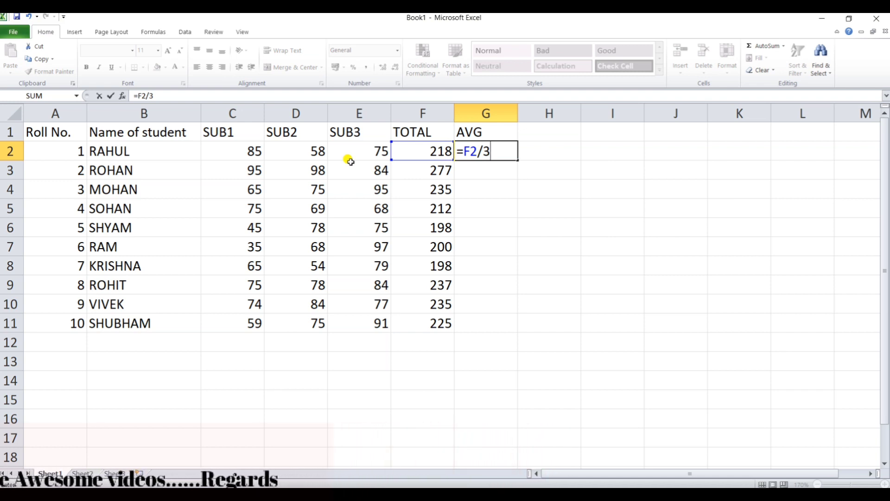
key("Return")
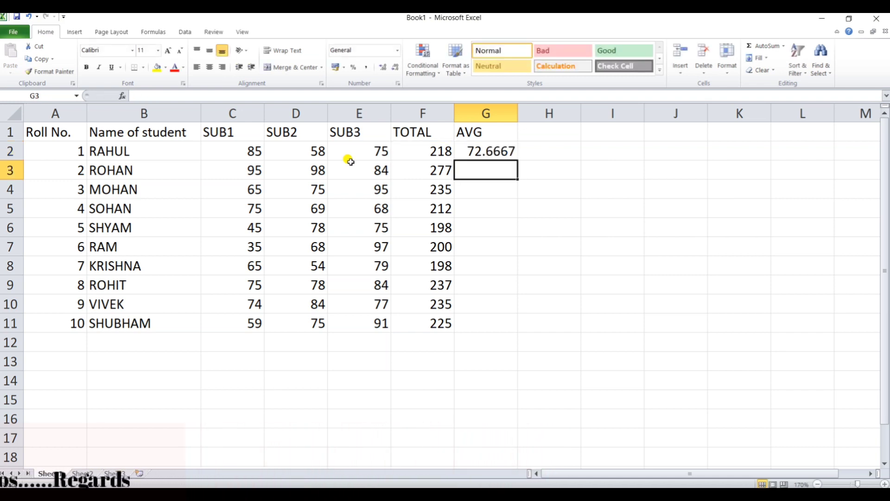
left_click(484, 153)
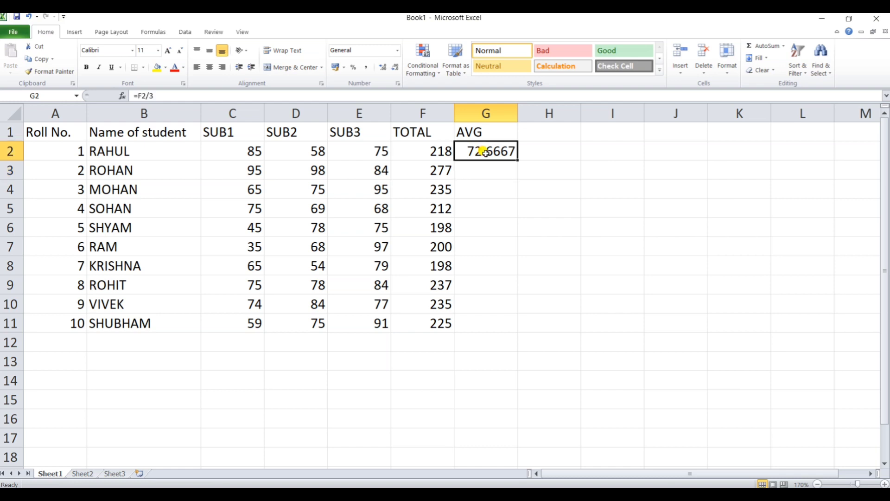
double_click(517, 160)
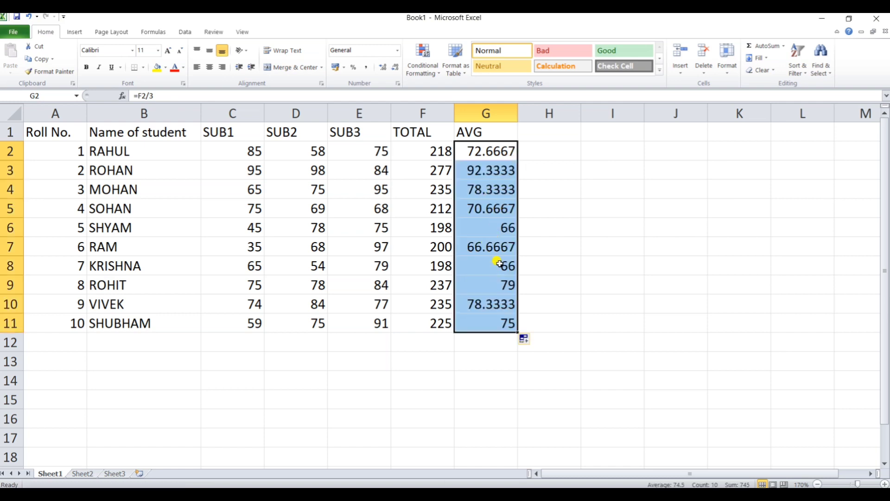
left_click(522, 205)
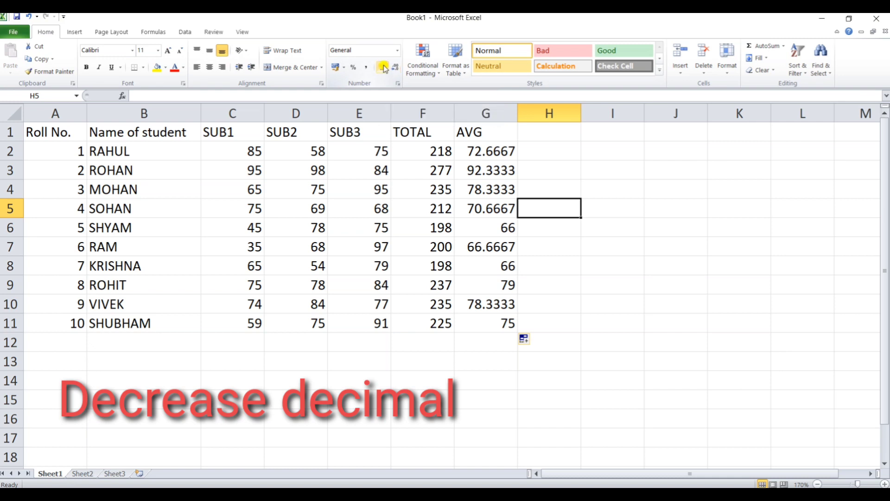
- Reduce the averages in G2:G11 to two decimal places
left_click(482, 151)
left_click_drag(483, 151, 487, 315)
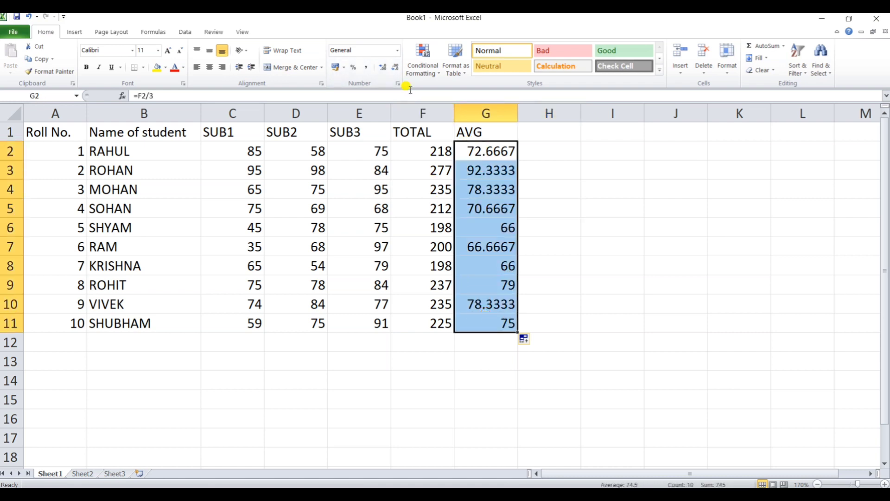
left_click(395, 65)
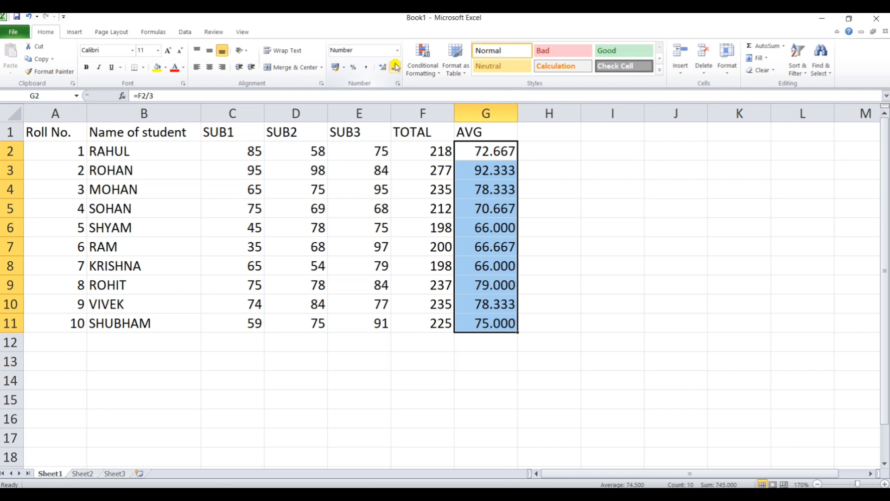
left_click(395, 66)
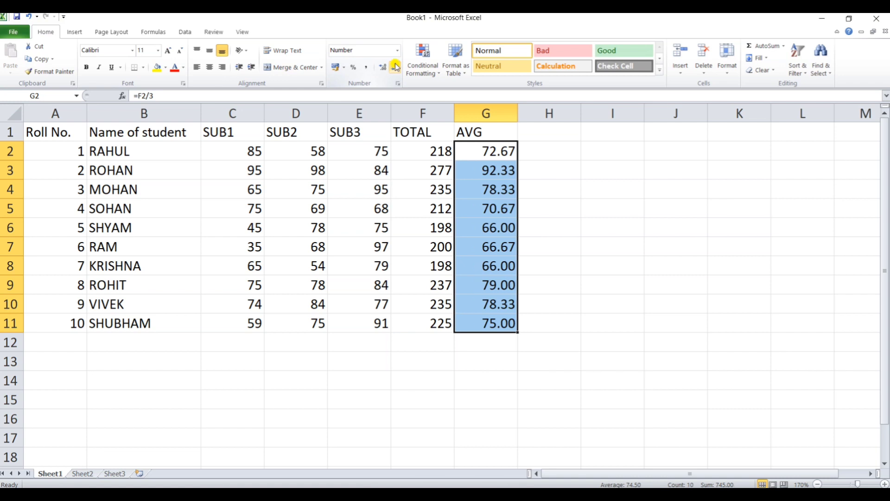
left_click(522, 207)
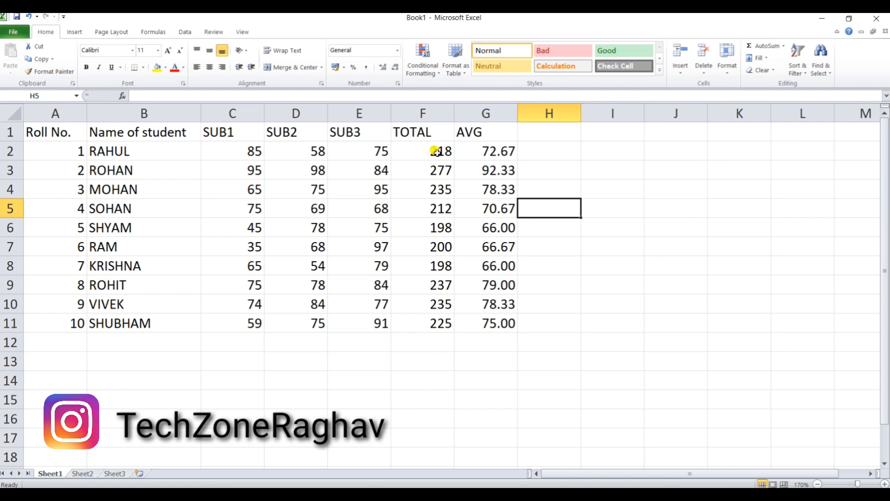
- Clear the total and average formulas from cells F2:G11
left_click_drag(435, 151, 510, 325)
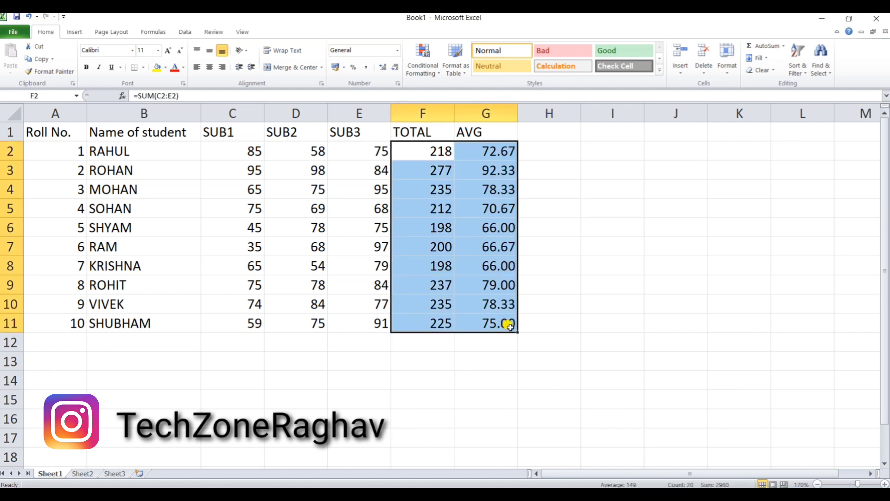
key("Delete")
left_click(544, 318)
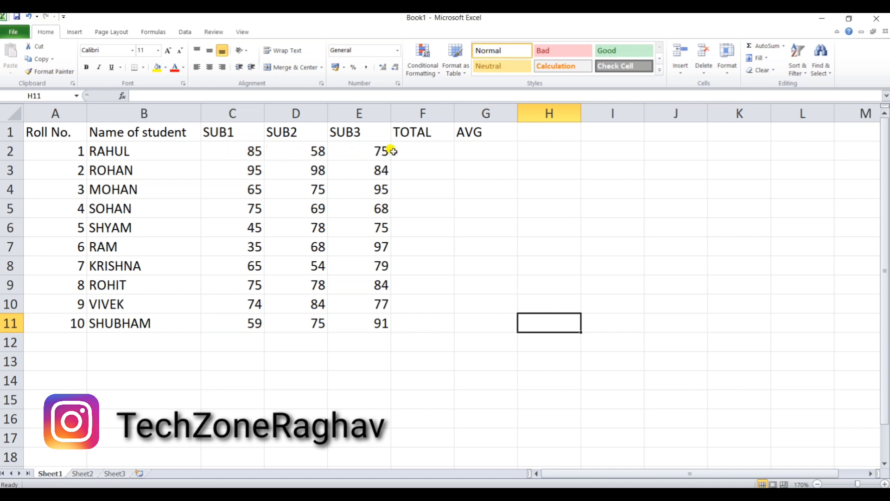
- Total C2:E2 in cell F2 with AutoSum
left_click(419, 151)
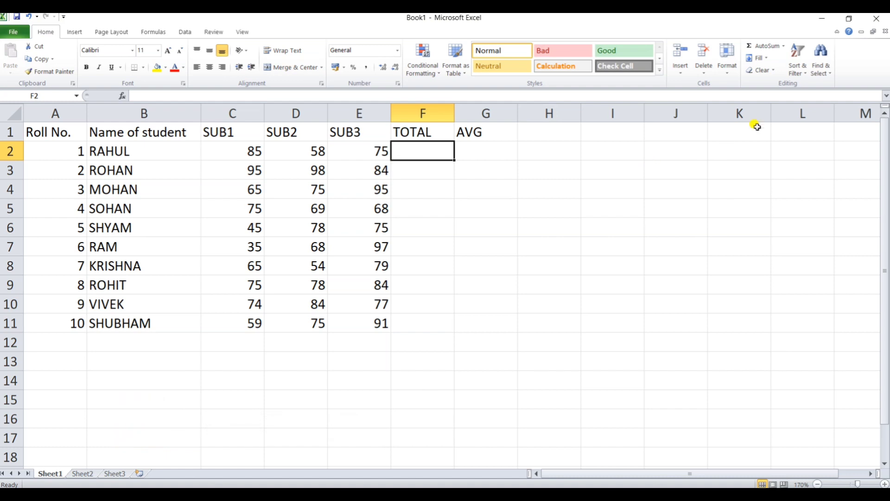
left_click(768, 48)
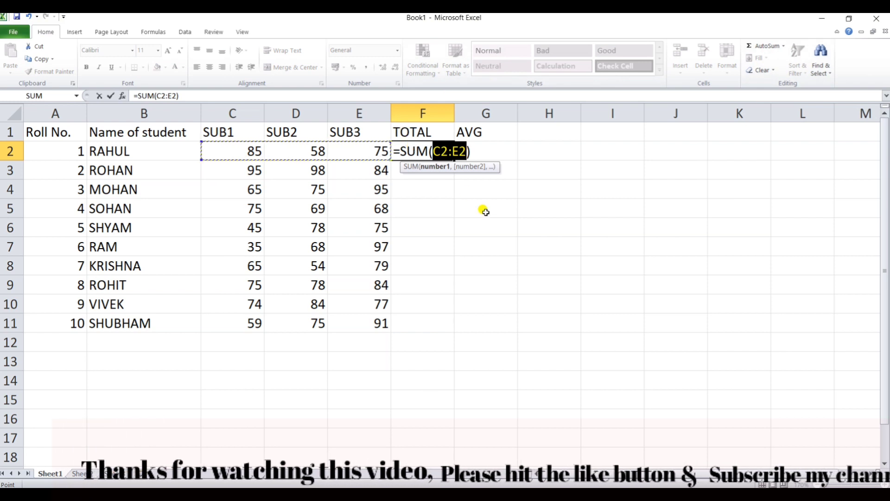
key("Return")
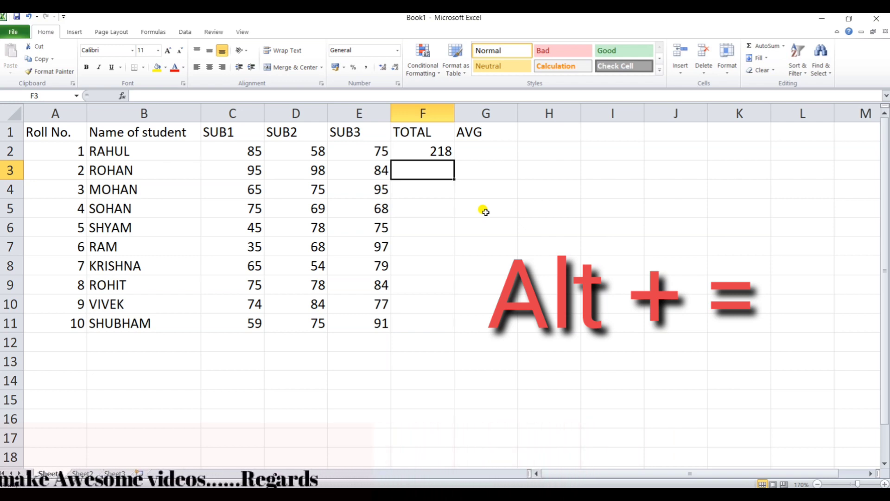
- Enter the formula =F2/3 in cell G2 to average the first student's three subjects
left_click(488, 153)
type("=")
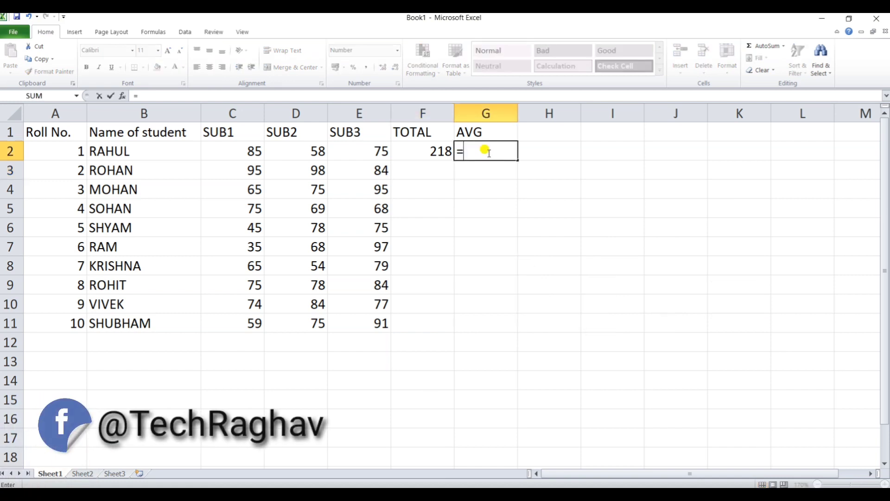
left_click(430, 158)
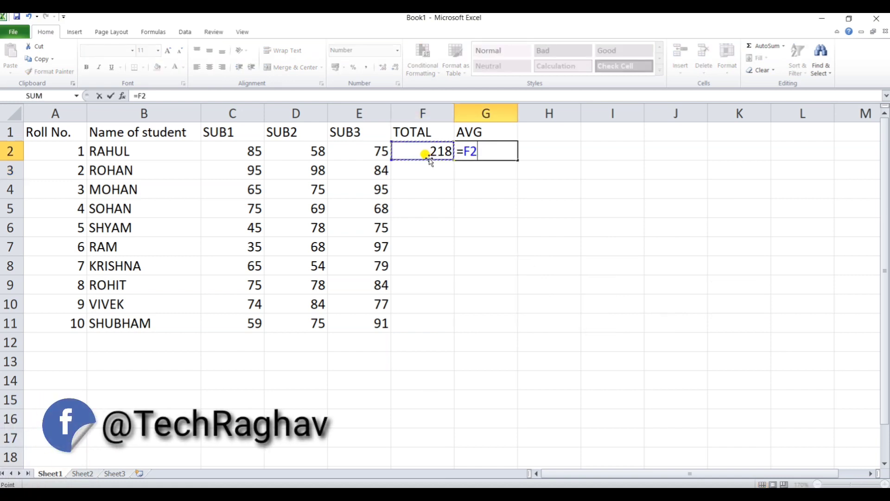
type("/3")
key("Return")
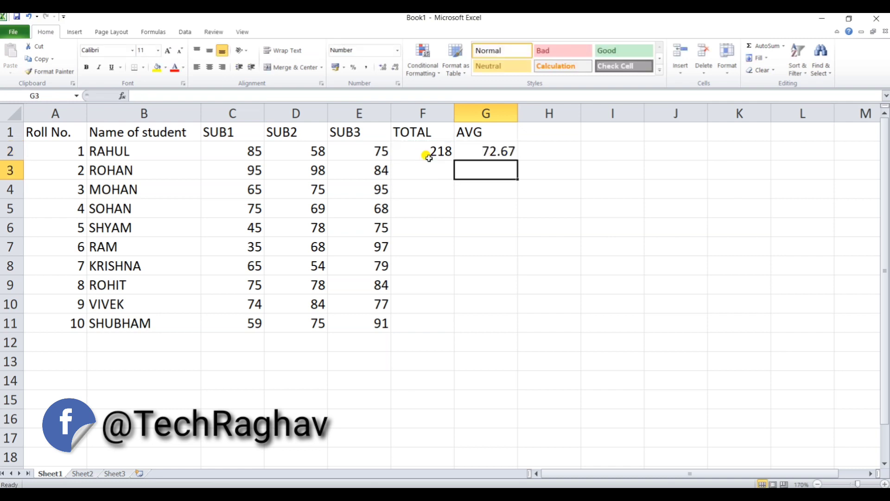